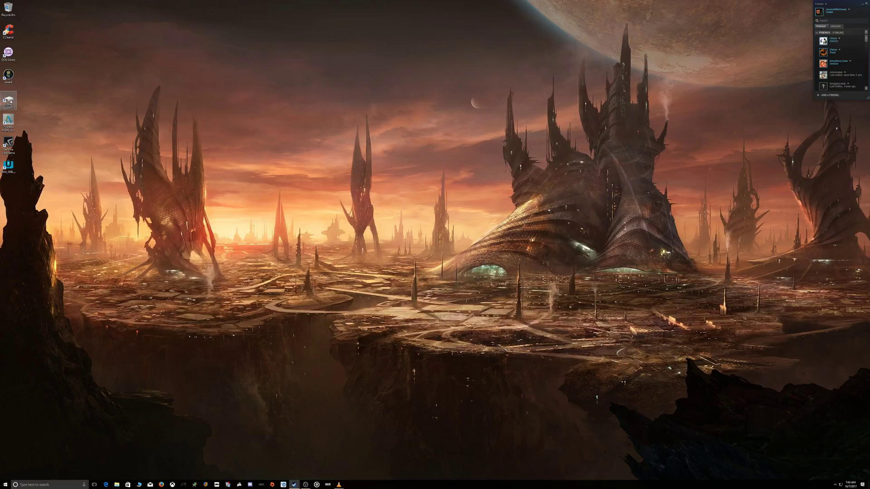
# - Open the Far Cry 3 - Blood Dragon soundtrack folder under TOSHIBA ROME (E:) > MyAudio
pyautogui.click(9, 121)
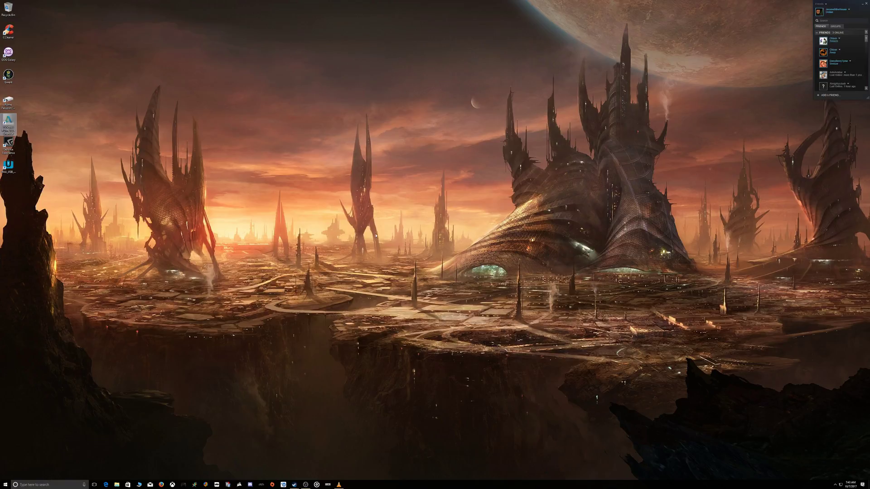
pyautogui.press('Return')
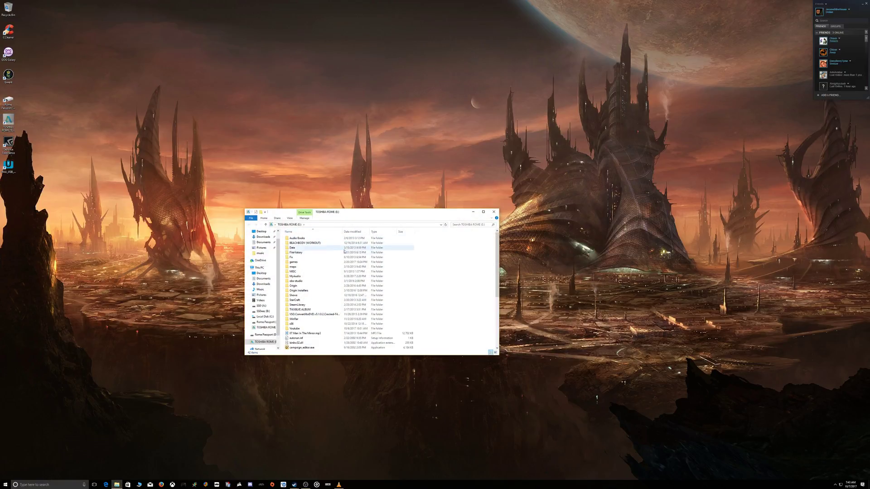
pyautogui.doubleClick(306, 277)
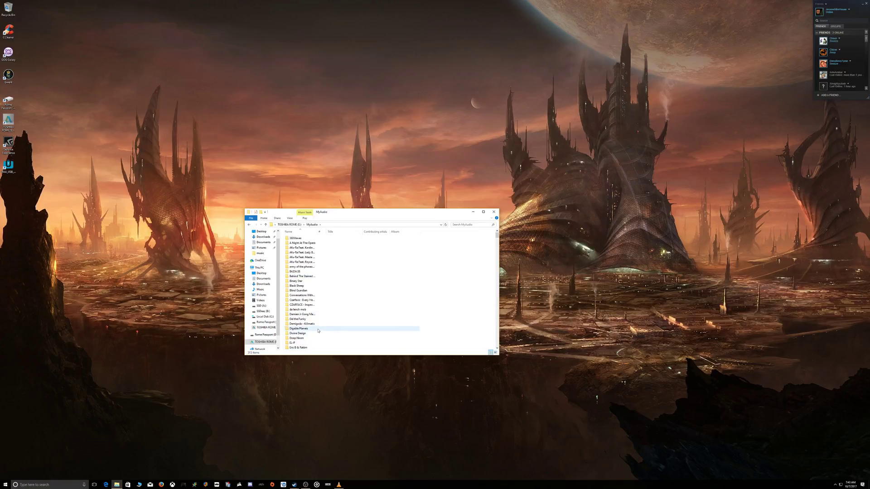
pyautogui.scroll(-4, 320, 327)
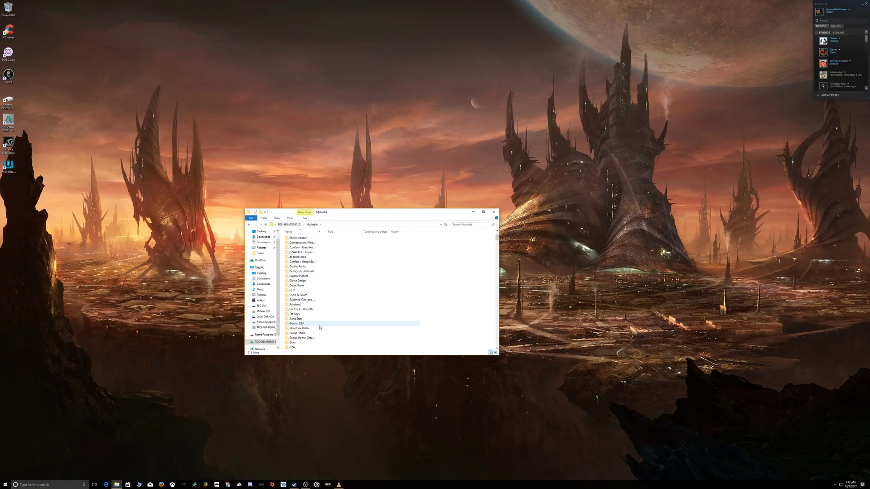
pyautogui.doubleClick(304, 309)
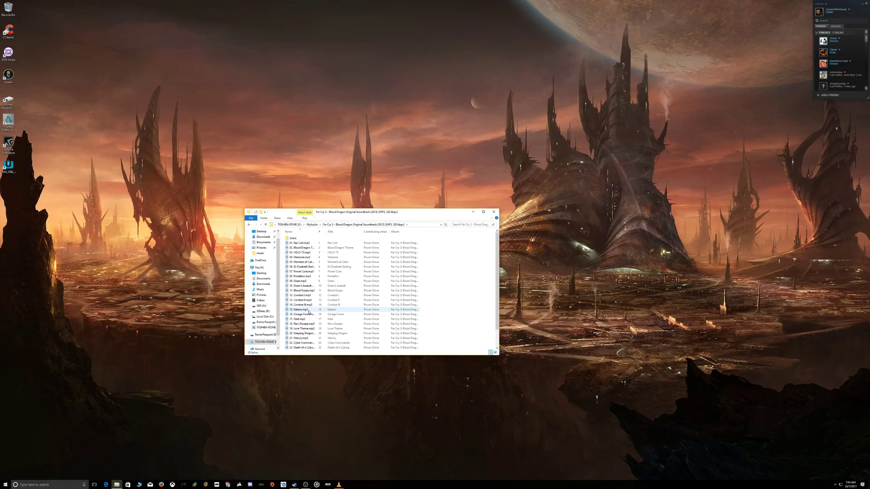
pyautogui.scroll(-2, 309, 312)
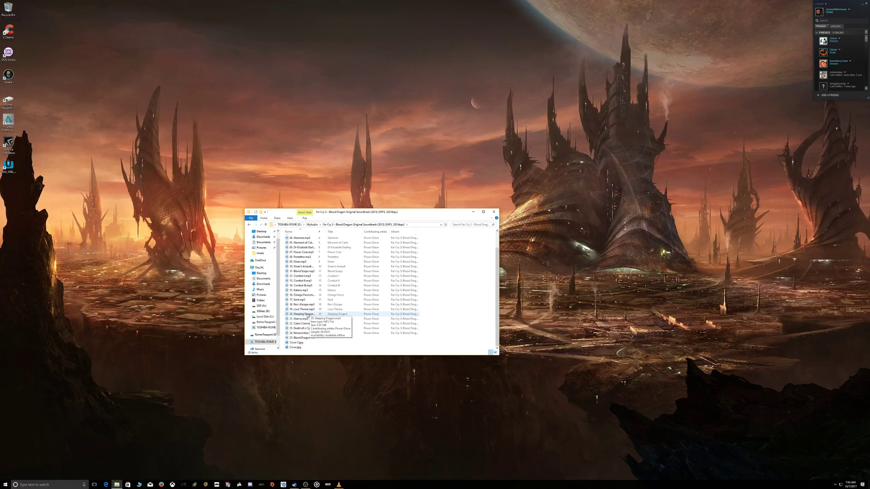
# - Select Warcry.mp3 and open the Rome Passport (D:) drive in a second window
pyautogui.click(306, 319)
pyautogui.moveTo(453, 210); pyautogui.dragTo(480, 208)
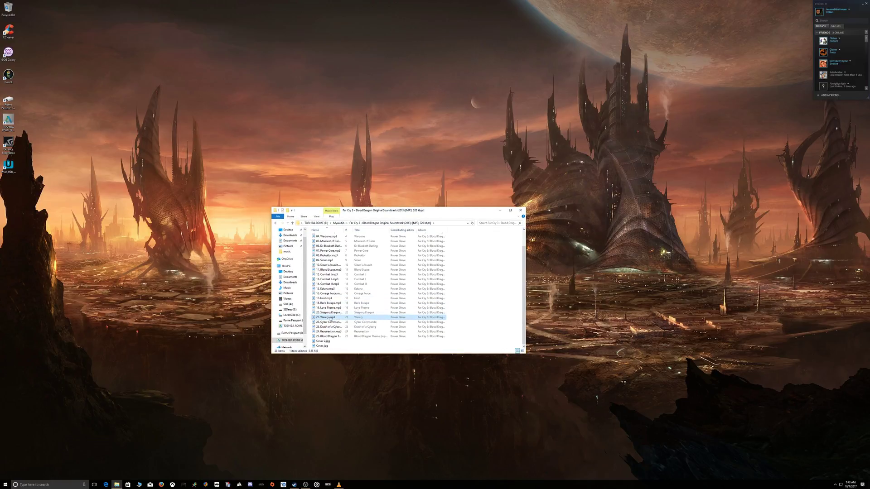
pyautogui.doubleClick(8, 100)
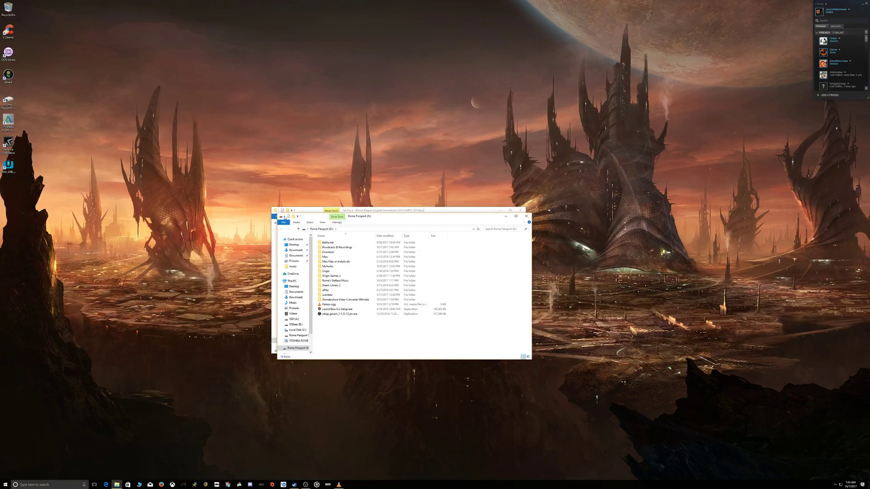
# - Arrange both windows and copy Warcry.mp3 into the MyAudio folder on Rome Passport (D:)
pyautogui.moveTo(312, 216); pyautogui.dragTo(199, 247)
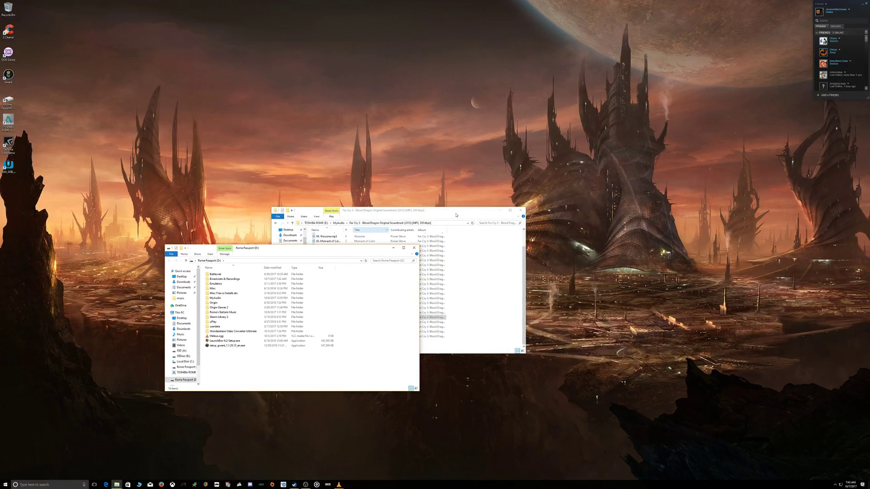
pyautogui.click(456, 213)
pyautogui.moveTo(382, 211); pyautogui.dragTo(524, 256)
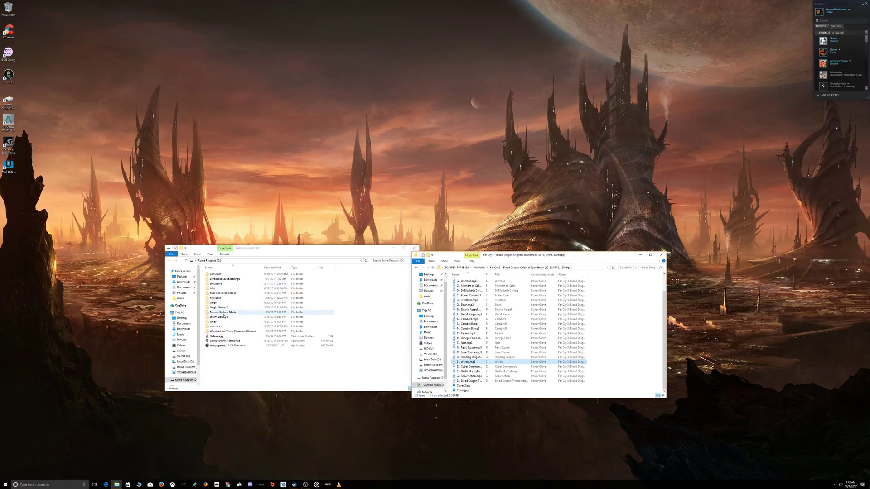
pyautogui.doubleClick(215, 298)
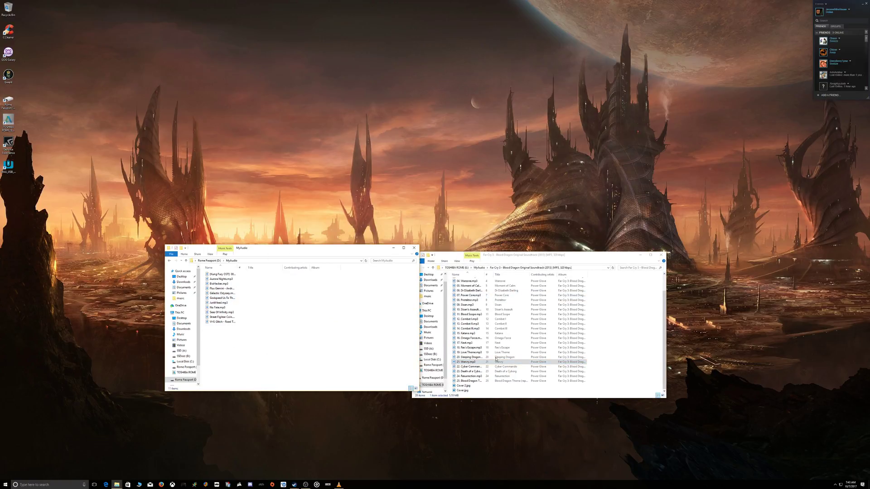
pyautogui.moveTo(466, 362); pyautogui.dragTo(274, 348)
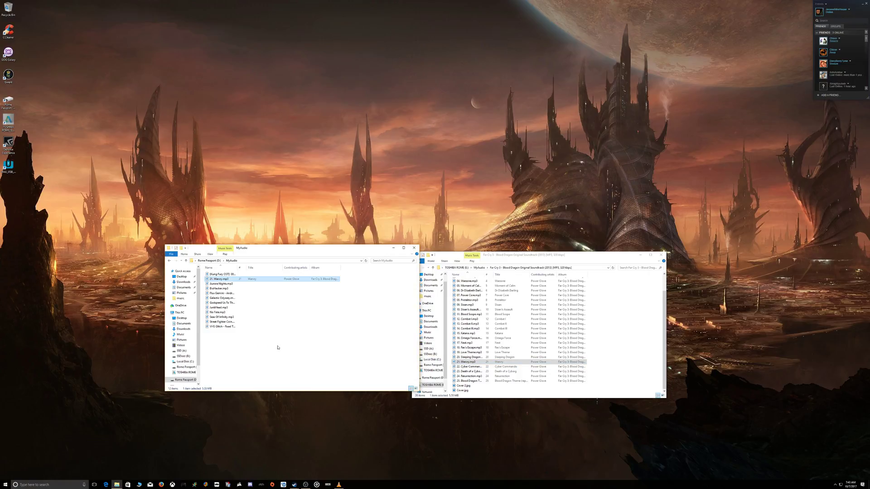
# - Close the soundtrack window, keeping 21. Warcry.mp3 under its original name
pyautogui.click(661, 254)
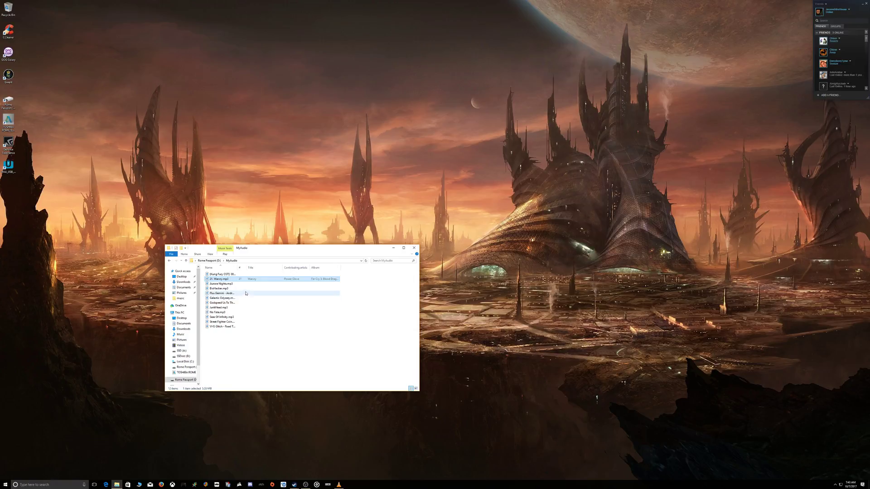
pyautogui.click(222, 280)
pyautogui.press('Escape')
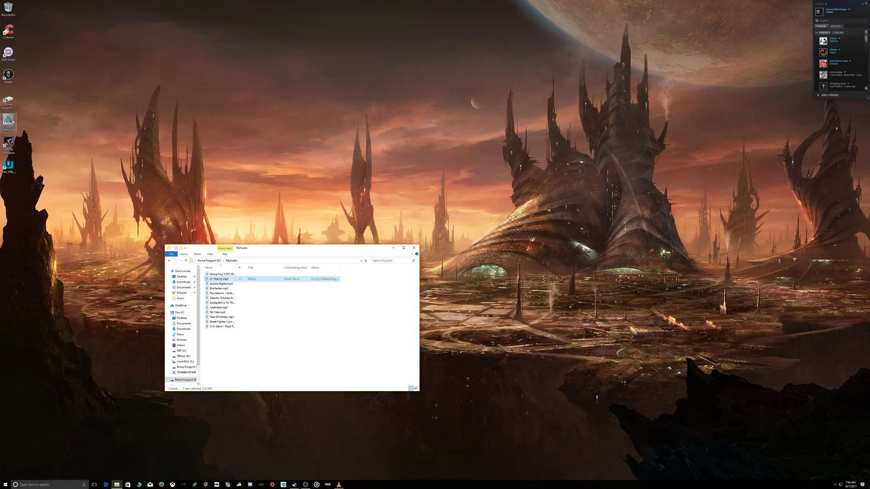
# - Open Rome Passport (D:) in another window and go to Steam Library 2 > steamapps > common
pyautogui.doubleClick(9, 100)
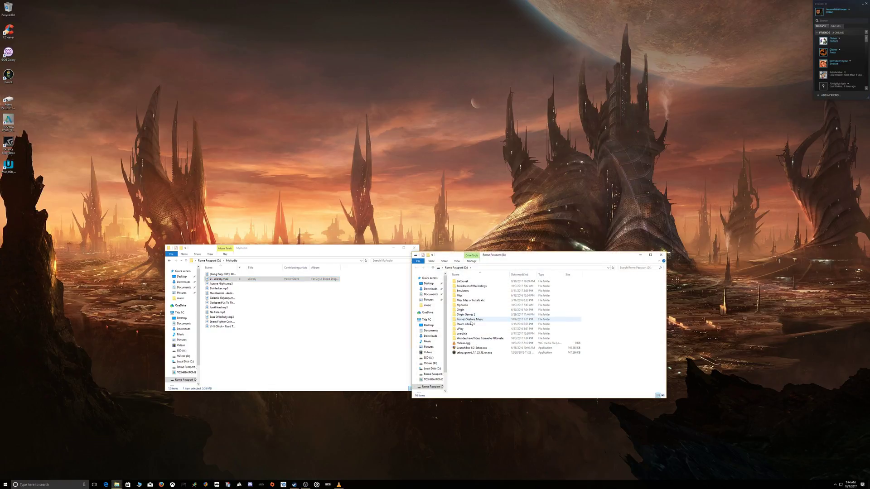
pyautogui.doubleClick(471, 319)
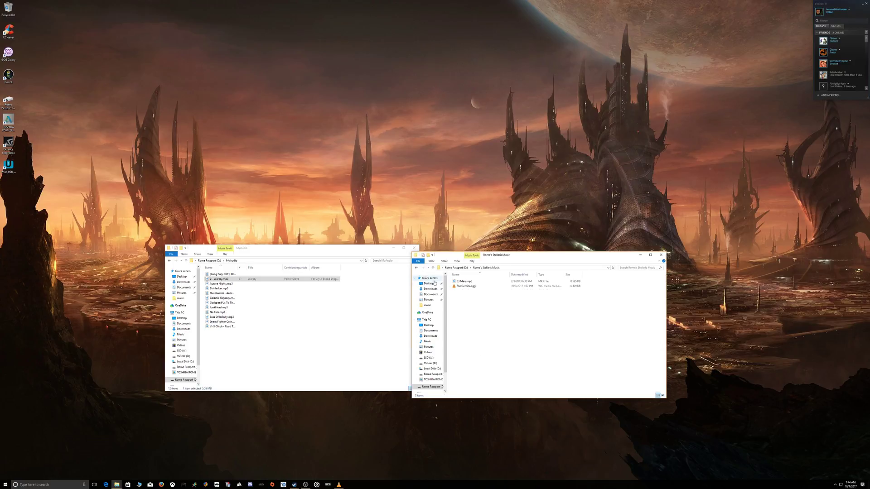
pyautogui.press('BackSpace')
pyautogui.doubleClick(479, 324)
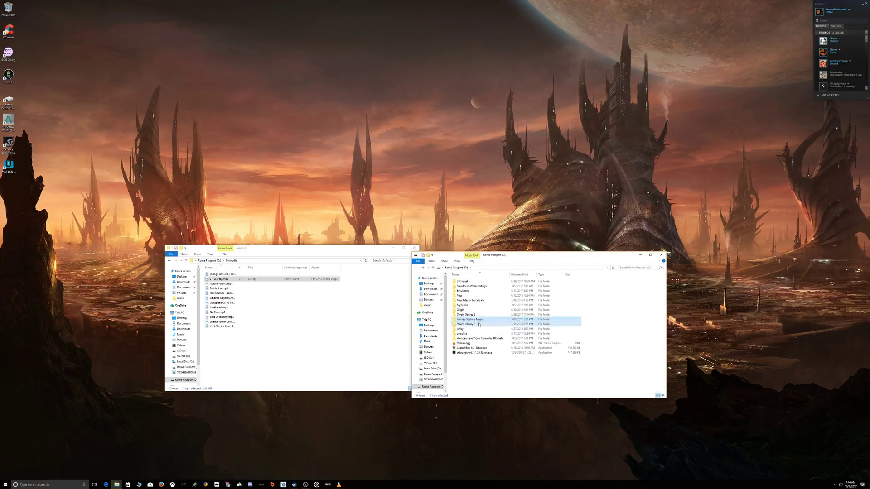
pyautogui.doubleClick(469, 281)
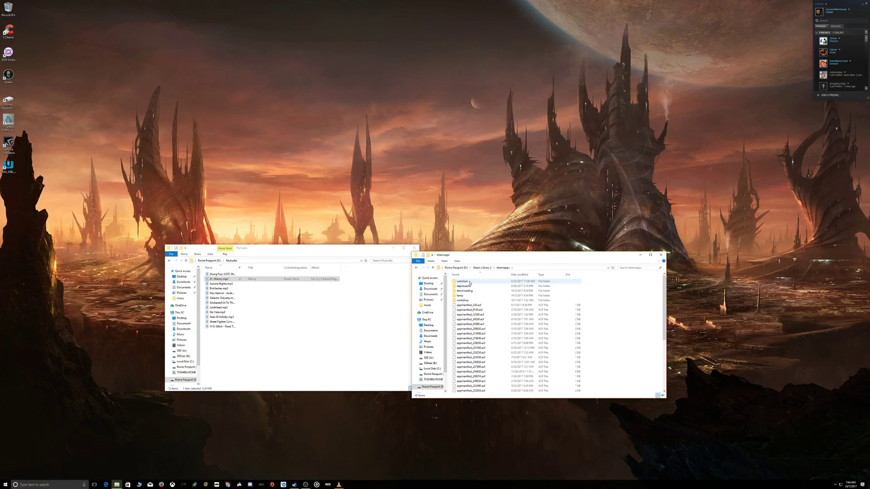
pyautogui.doubleClick(469, 282)
# - Open Stellaris > music, look over its .ogg tracks, and minimize that window
pyautogui.scroll(-3, 469, 353)
pyautogui.scroll(-4, 469, 356)
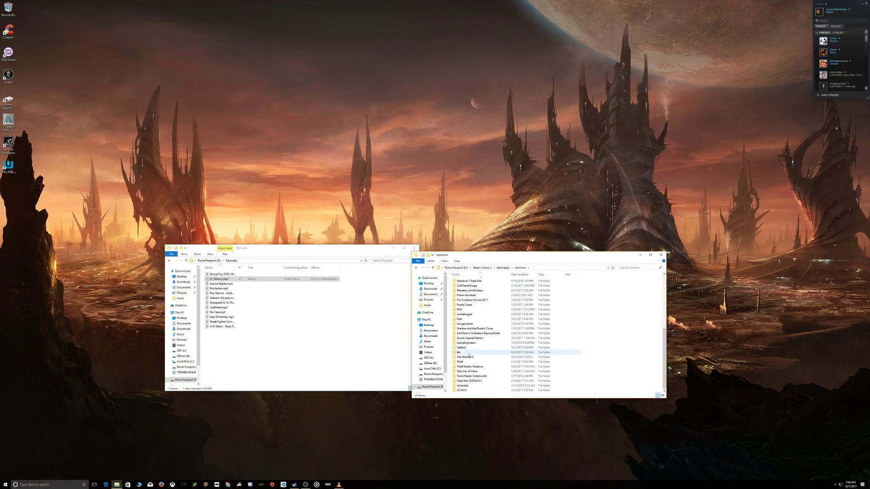
pyautogui.doubleClick(468, 347)
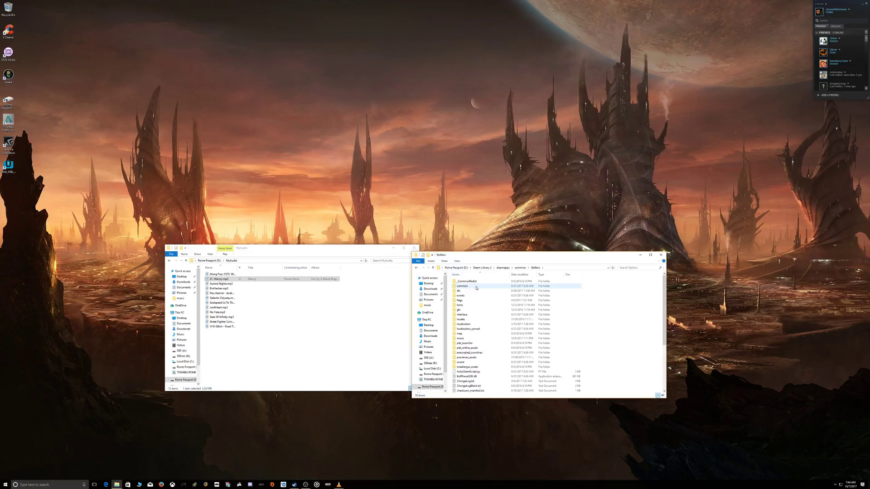
pyautogui.doubleClick(464, 339)
pyautogui.scroll(-2, 480, 322)
pyautogui.scroll(-3, 481, 319)
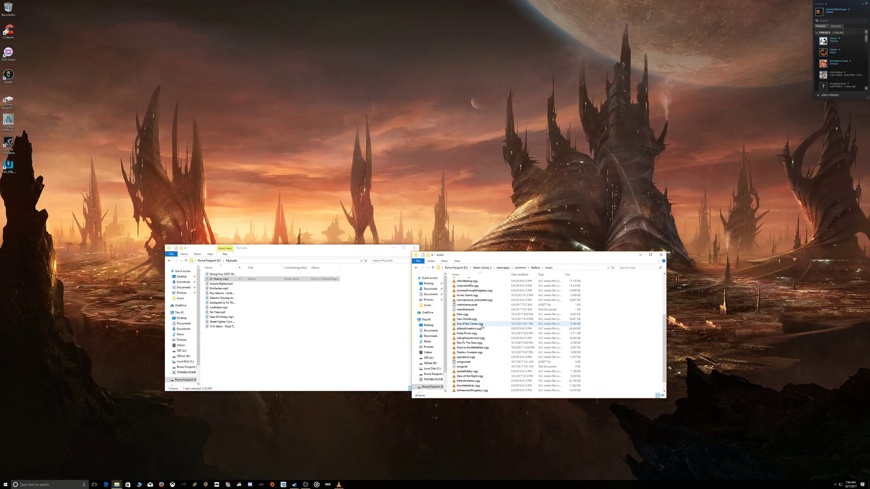
pyautogui.scroll(-1, 482, 326)
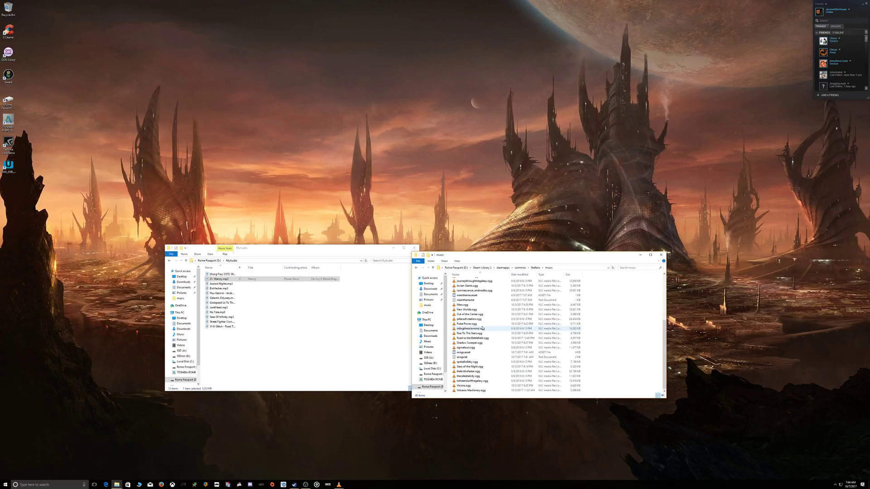
pyautogui.click(640, 255)
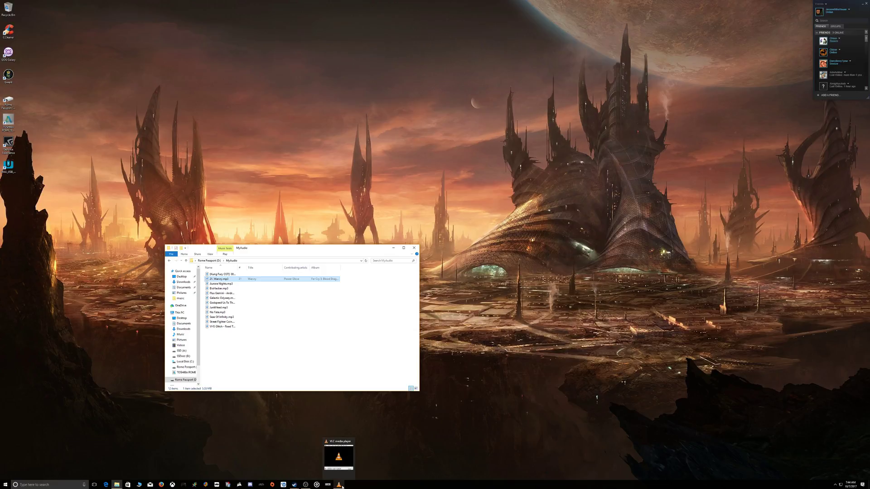
# - Open VLC's Media > Convert / Save dialog, showing an empty file selection list
pyautogui.moveTo(499, 216); pyautogui.dragTo(499, 235)
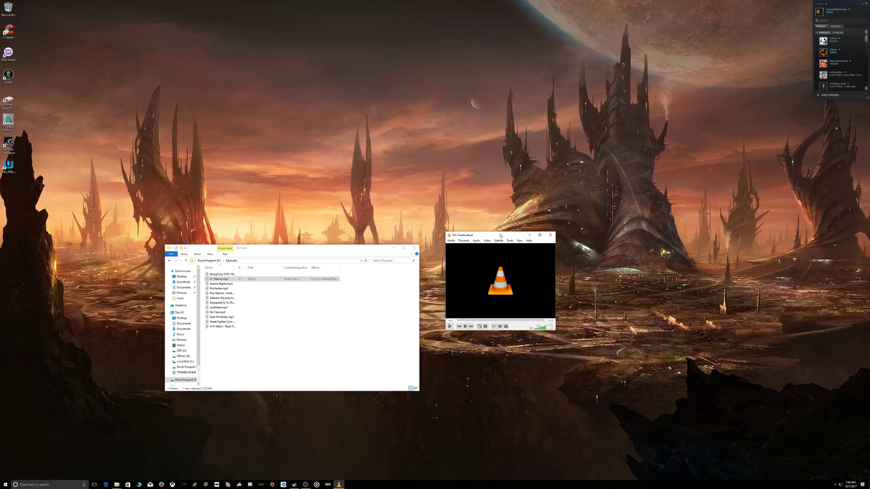
pyautogui.click(451, 241)
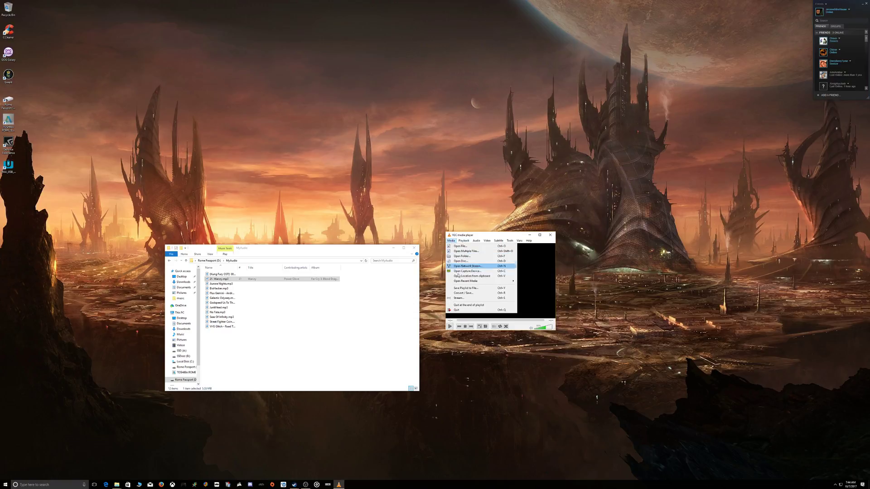
pyautogui.click(464, 295)
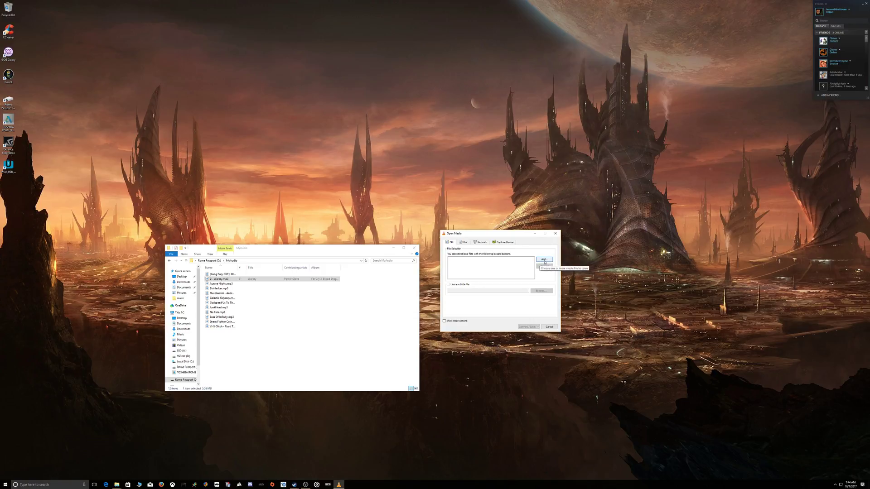
# - Add 21. Warcry.mp3 from MyAudio to the file list and continue to Convert / Save
pyautogui.click(545, 260)
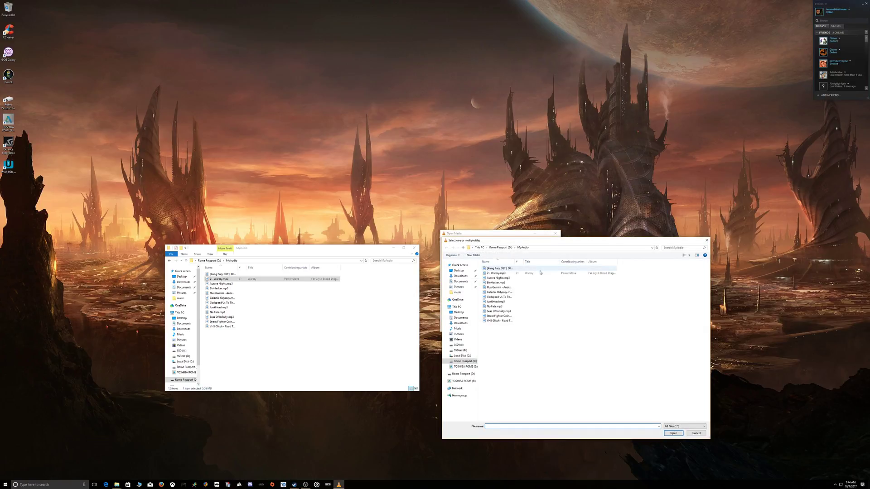
pyautogui.click(498, 273)
pyautogui.click(673, 434)
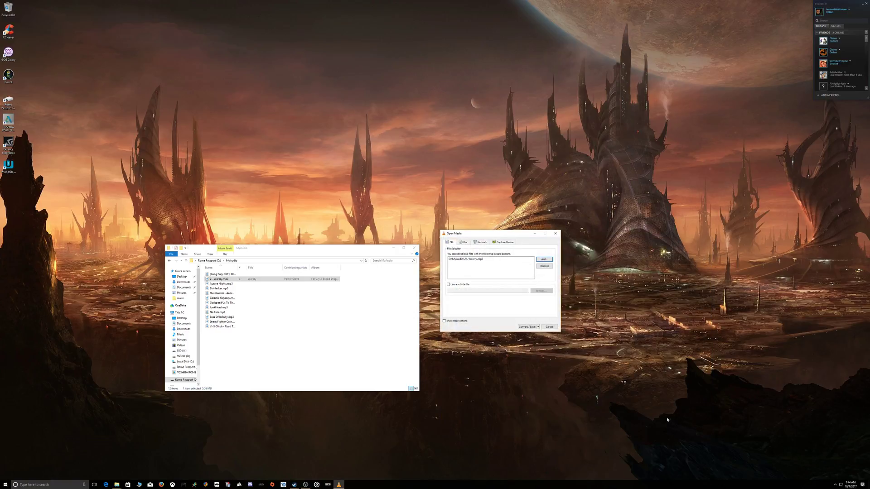
pyautogui.click(528, 326)
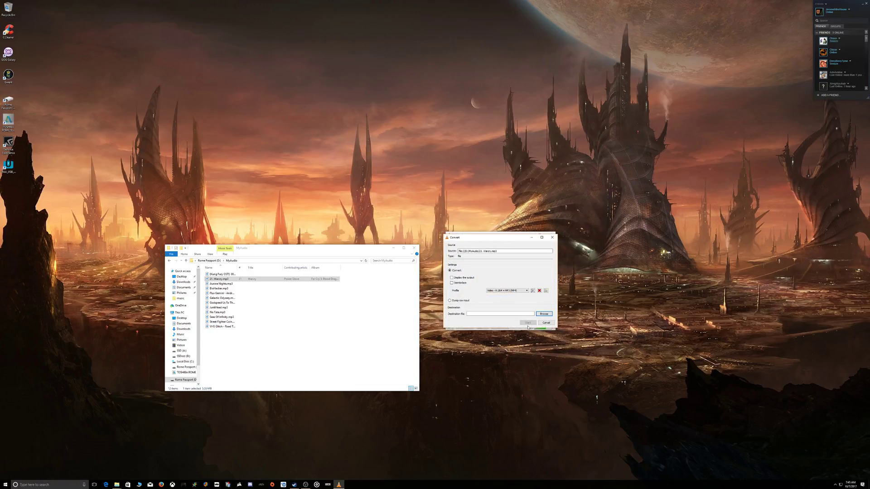
# - Choose the Audio - Vorbis (OGG) profile and save output as Warcry.ogg in D:\Rome's Stellaris Music
pyautogui.click(527, 291)
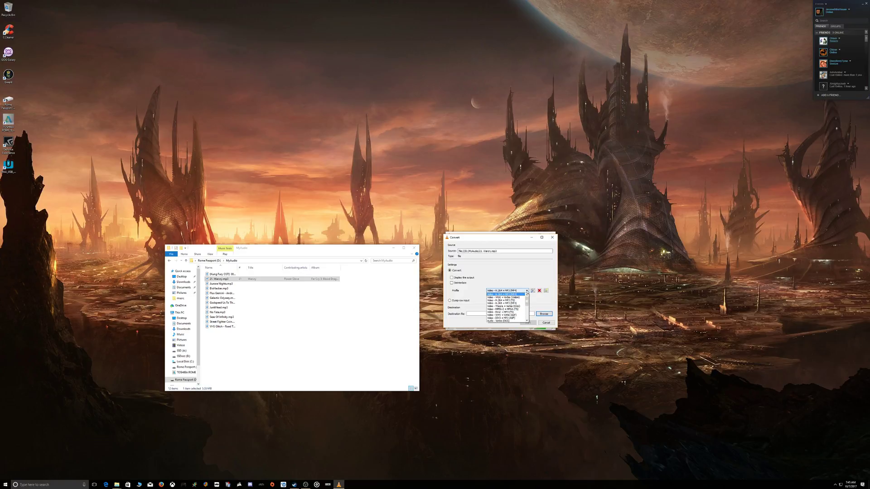
pyautogui.click(504, 321)
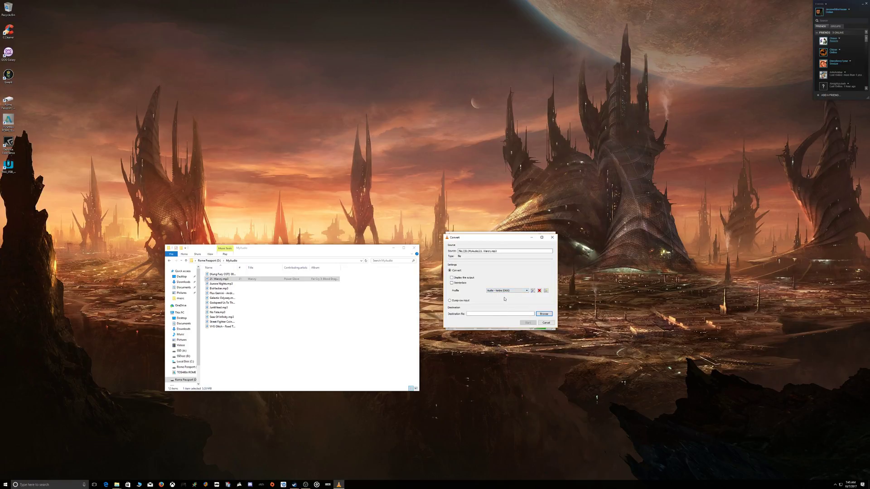
pyautogui.click(485, 313)
pyautogui.click(544, 314)
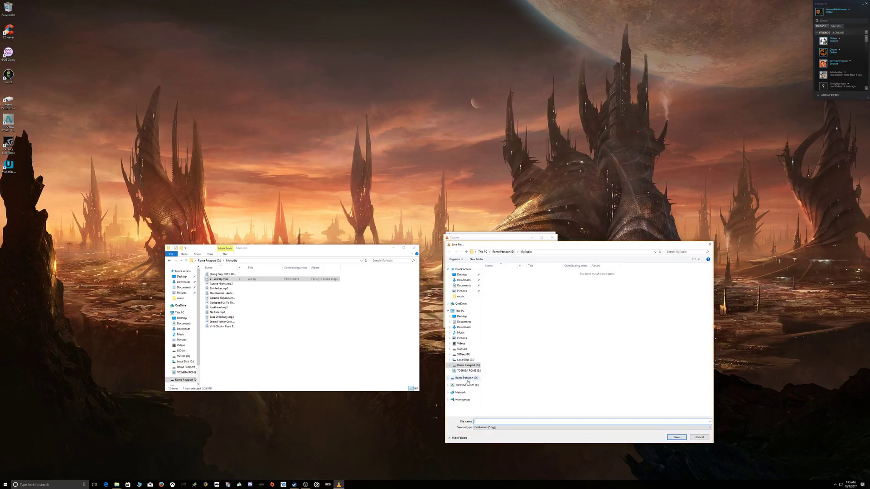
pyautogui.click(472, 366)
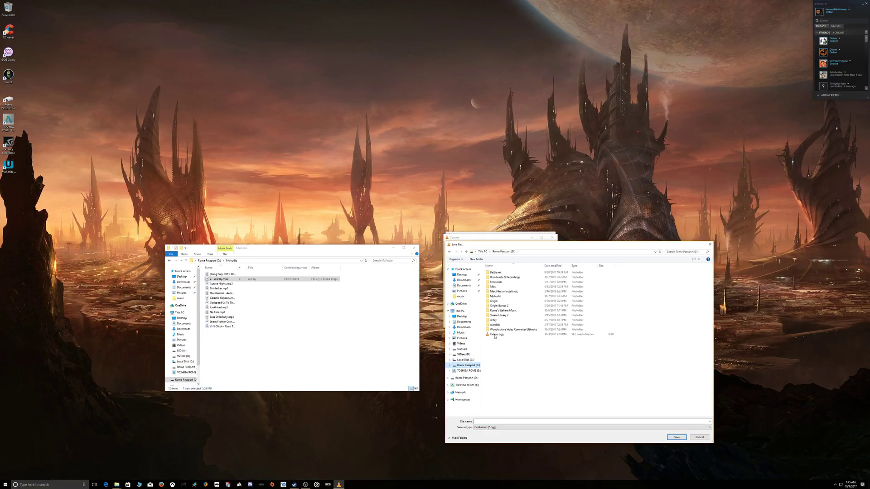
pyautogui.click(510, 313)
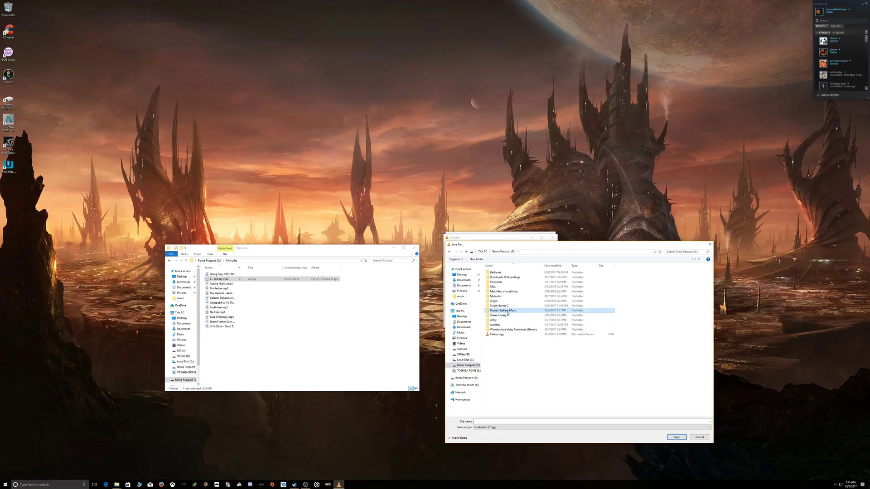
pyautogui.doubleClick(507, 313)
pyautogui.click(508, 423)
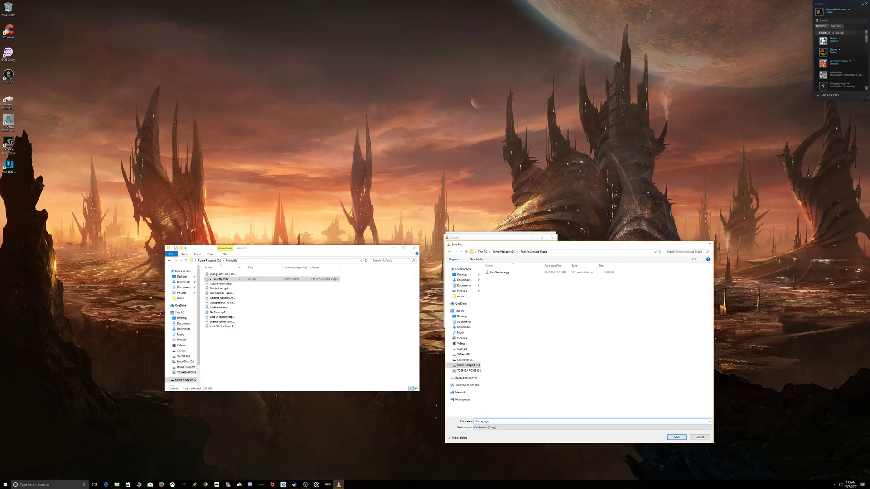
pyautogui.click(671, 438)
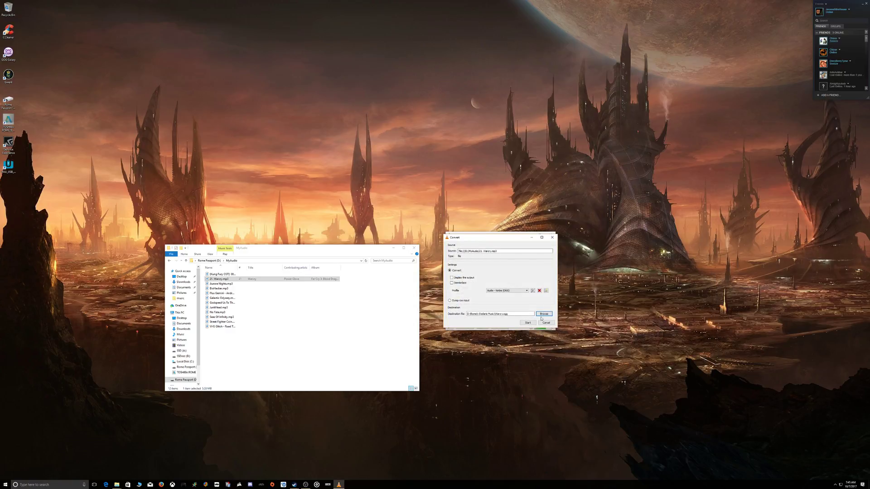
# - Start the OGG conversion and bring the Stellaris music folder window back beside VLC
pyautogui.click(527, 322)
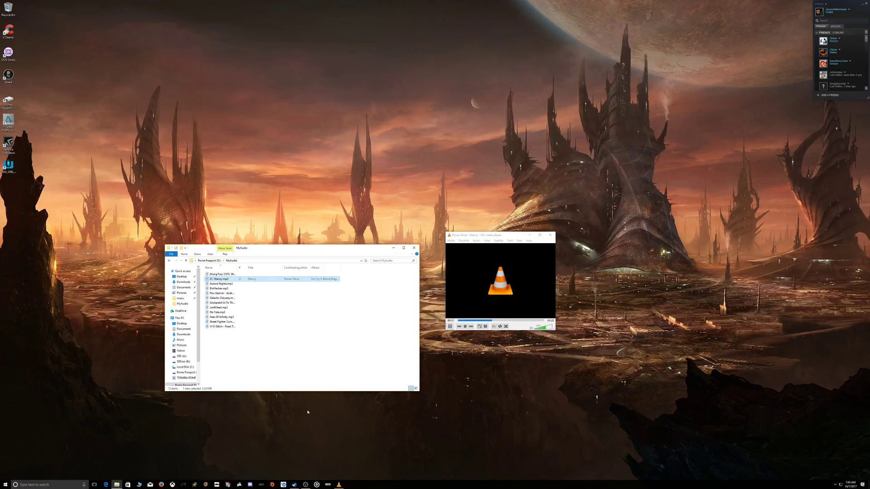
pyautogui.click(117, 484)
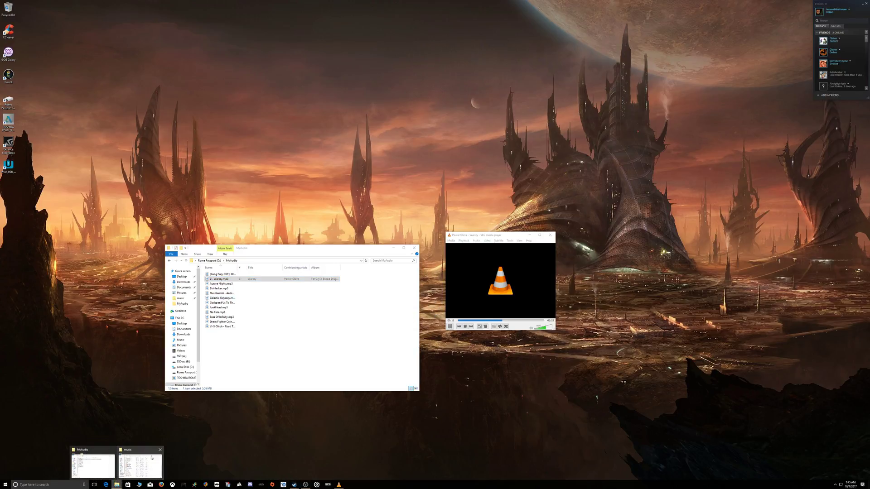
pyautogui.click(140, 463)
pyautogui.moveTo(561, 259); pyautogui.dragTo(684, 264)
# - Rearrange the VLC and music folder windows and close the MyAudio folder window
pyautogui.moveTo(501, 233); pyautogui.dragTo(439, 85)
pyautogui.click(747, 275)
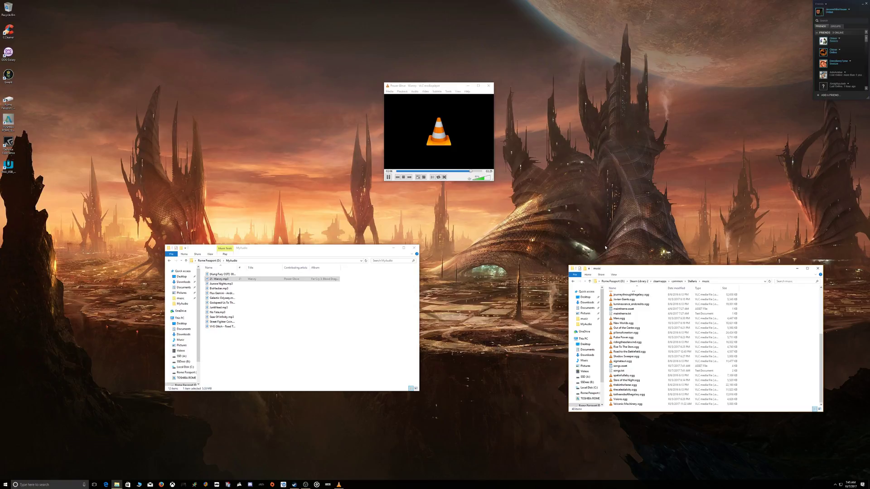
pyautogui.moveTo(719, 272); pyautogui.dragTo(643, 253)
pyautogui.click(413, 247)
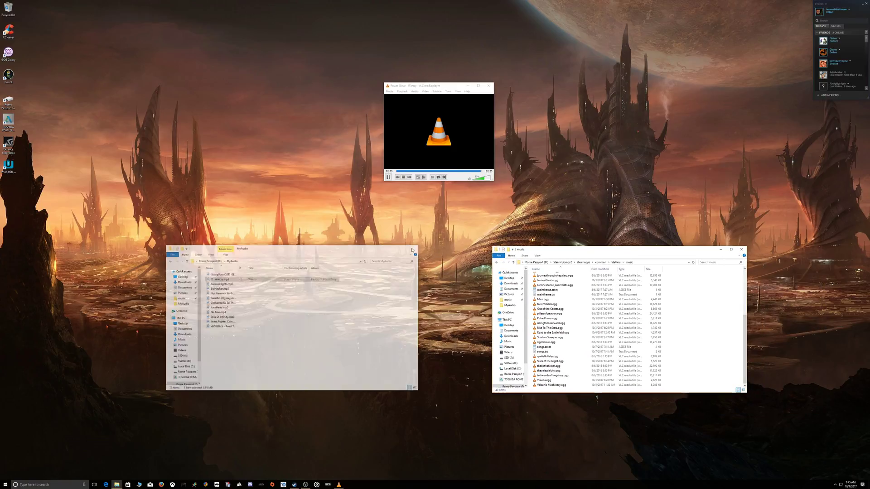
pyautogui.click(117, 485)
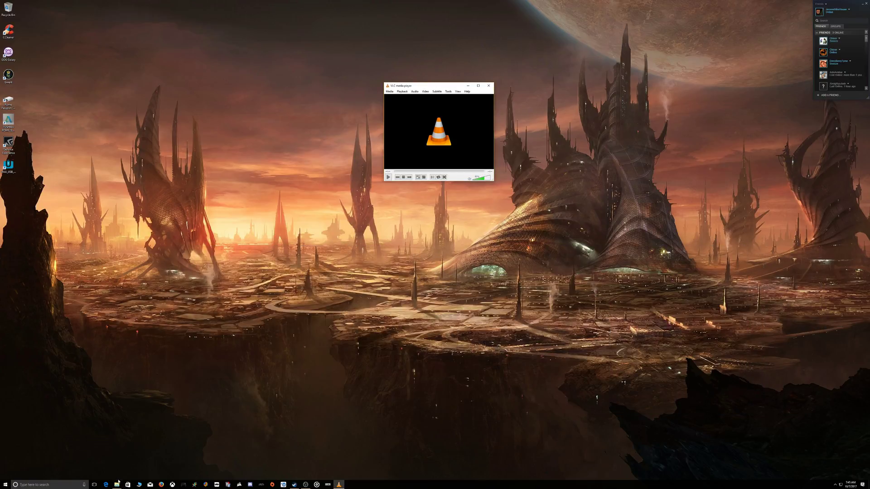
pyautogui.click(117, 485)
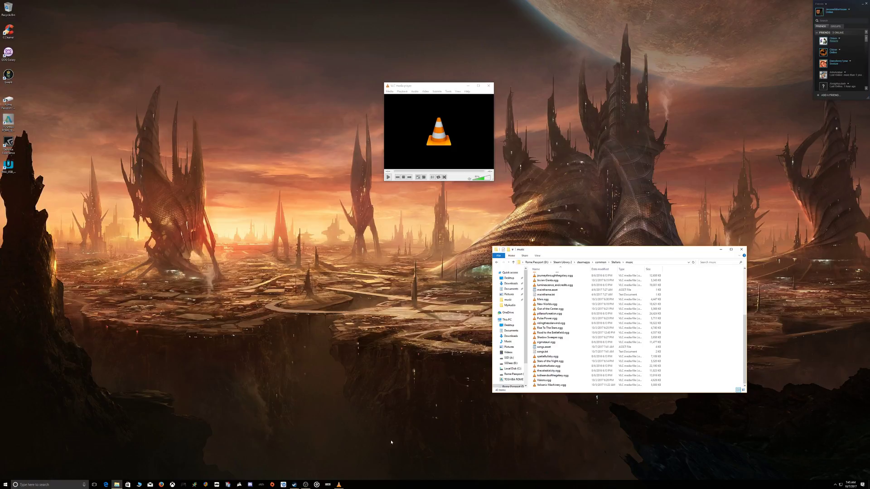
# - Open D:\Rome's Stellaris Music in a new window beside the music folder and select Warcry.ogg
pyautogui.doubleClick(9, 104)
pyautogui.moveTo(638, 258); pyautogui.dragTo(350, 241)
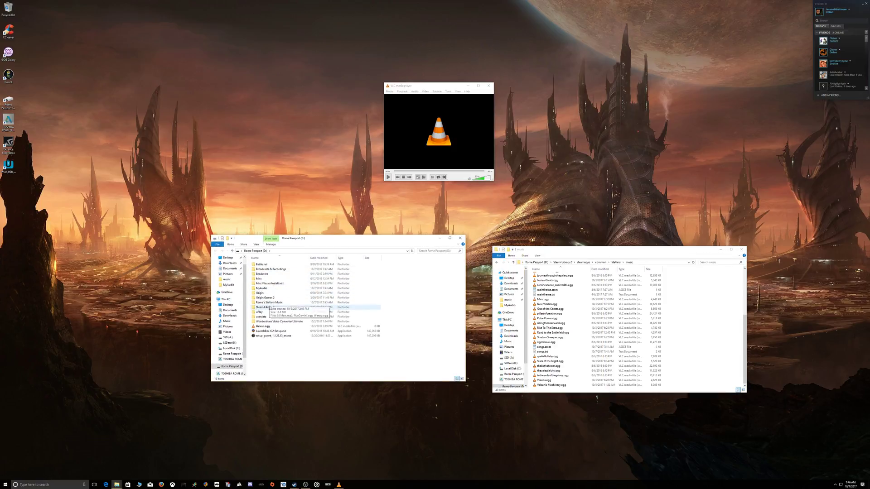
pyautogui.doubleClick(270, 302)
pyautogui.click(263, 274)
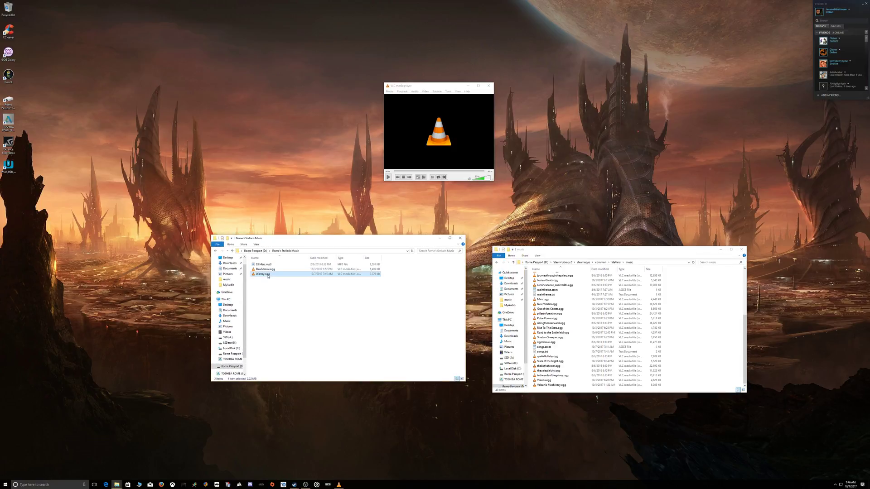
pyautogui.moveTo(601, 252); pyautogui.dragTo(573, 241)
pyautogui.click(262, 275)
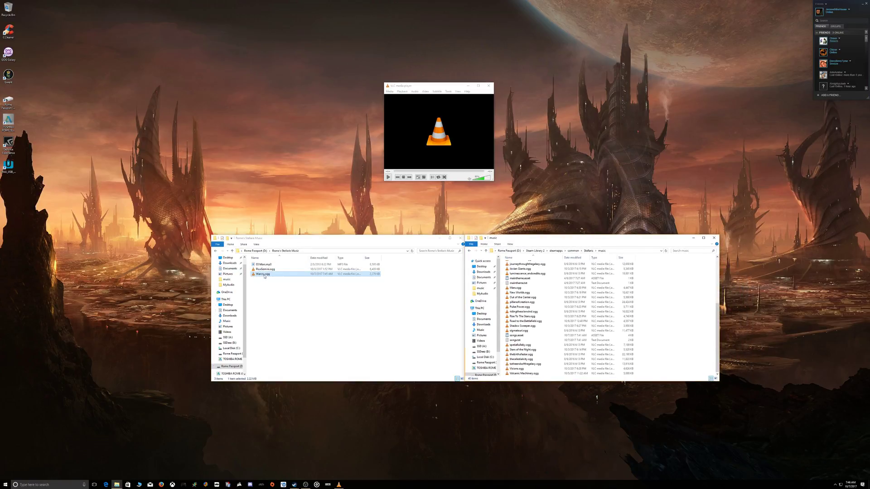
pyautogui.doubleClick(263, 274)
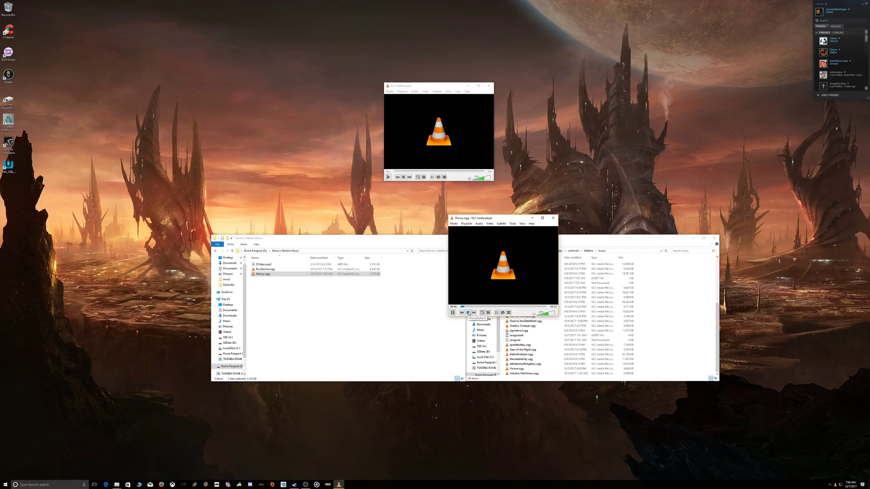
pyautogui.click(468, 312)
pyautogui.click(553, 218)
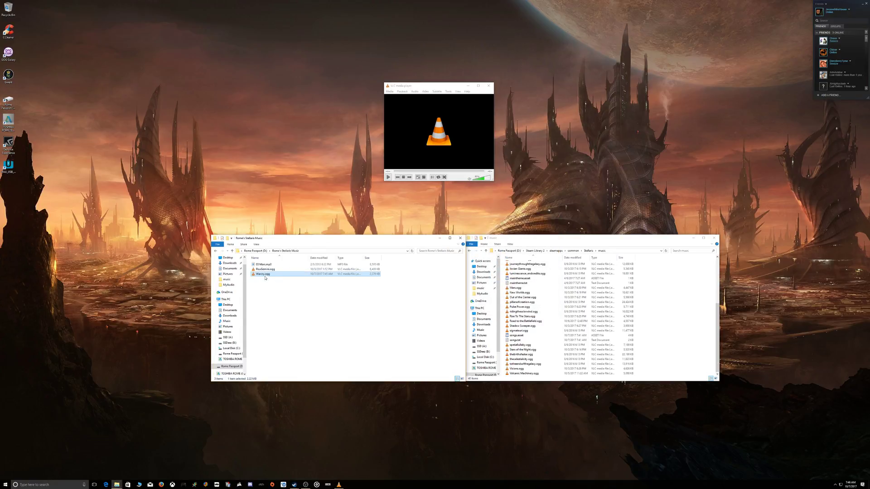
# - Move Warcry.ogg into the Stellaris music folder, close Rome's Stellaris Music, and select songs.asset
pyautogui.click(489, 86)
pyautogui.moveTo(263, 274); pyautogui.dragTo(538, 320)
pyautogui.moveTo(376, 242); pyautogui.dragTo(356, 240)
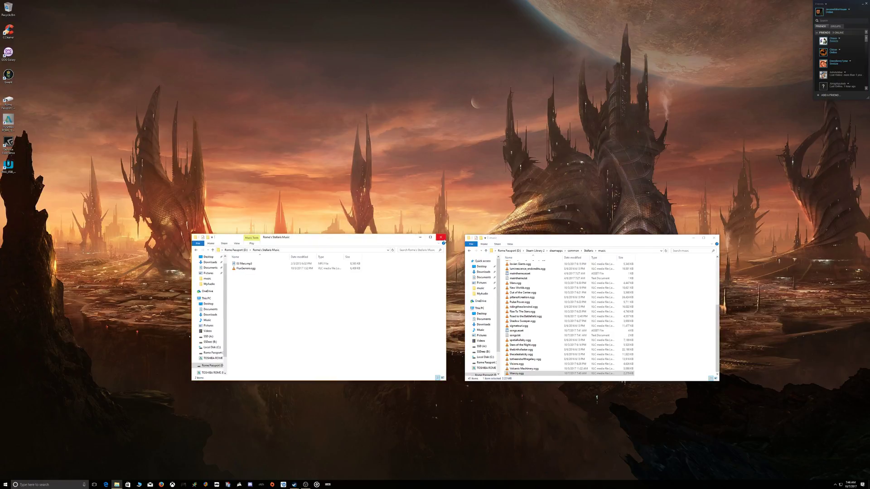
pyautogui.click(441, 237)
pyautogui.moveTo(545, 238); pyautogui.dragTo(469, 200)
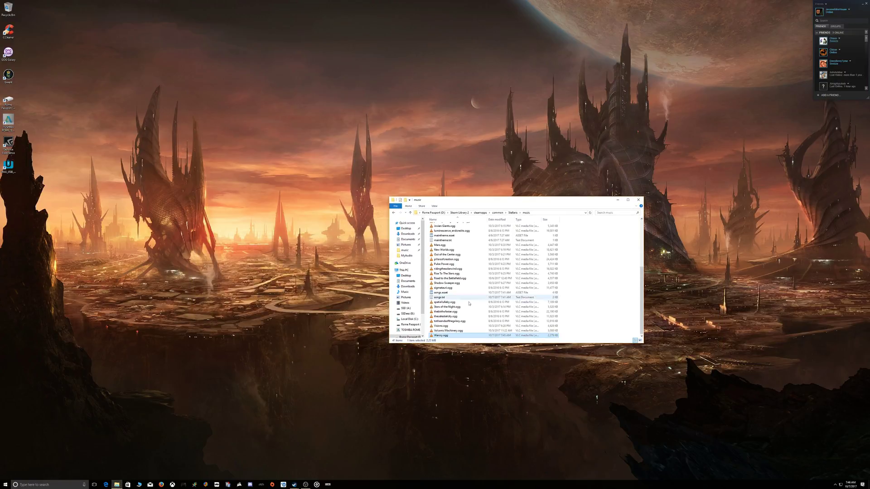
pyautogui.click(445, 294)
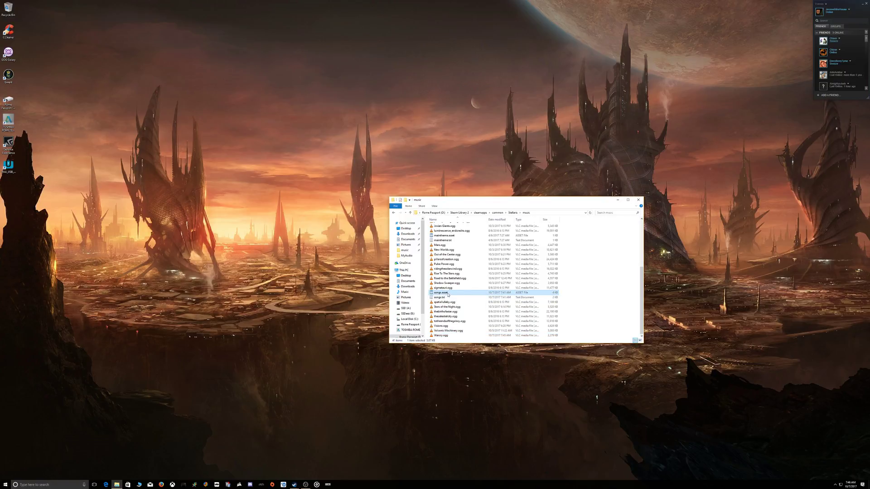
# - Open songs.asset in WordPad and scroll to the end of the song list
pyautogui.doubleClick(447, 294)
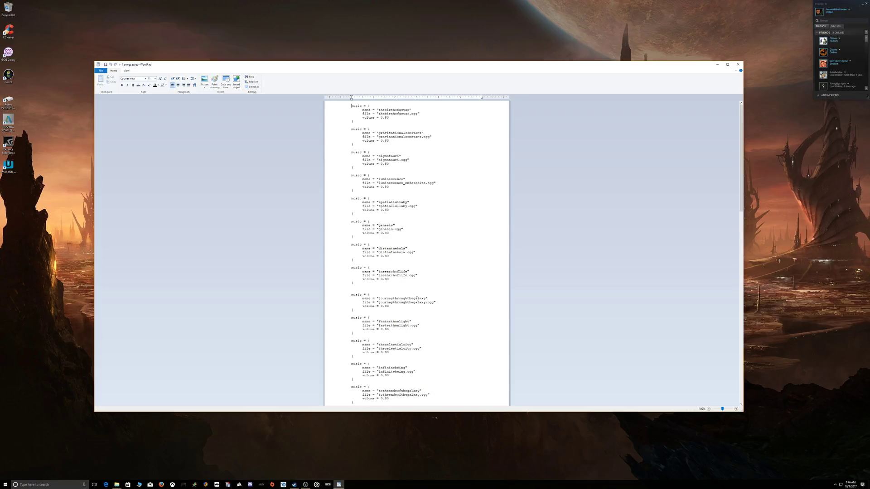
pyautogui.scroll(-20, 417, 299)
pyautogui.scroll(-15, 420, 310)
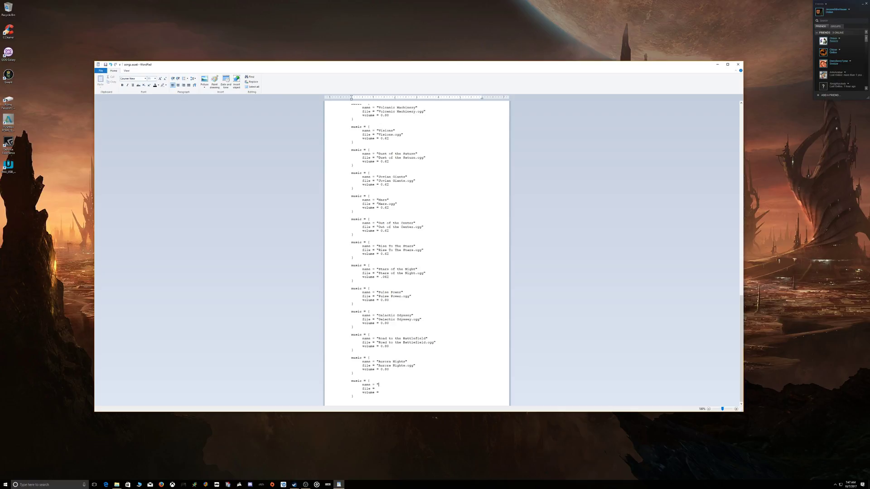
# - Complete the entry as name 'Warcry', file 'Warcry.ogg', volume 0.60 copied from Mars, then close WordPad
pyautogui.write('ry')
pyautogui.write('ry.')
pyautogui.scroll(5, 411, 254)
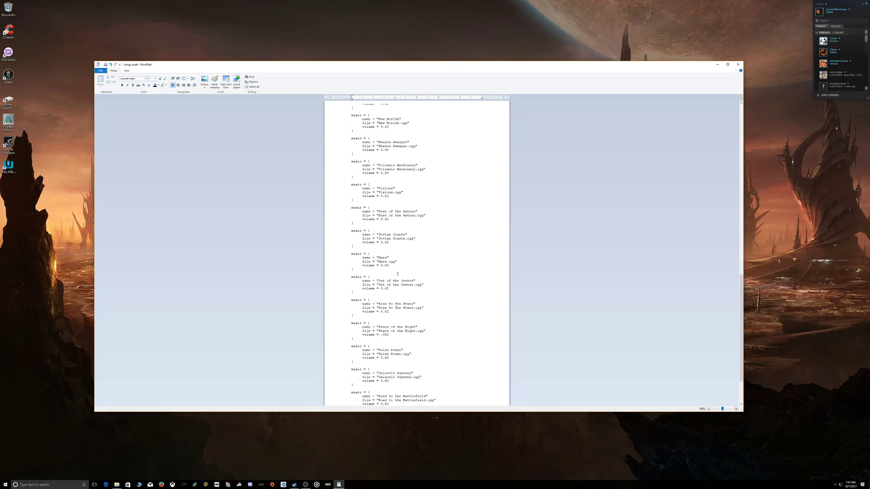
pyautogui.doubleClick(388, 266)
pyautogui.scroll(-3, 389, 270)
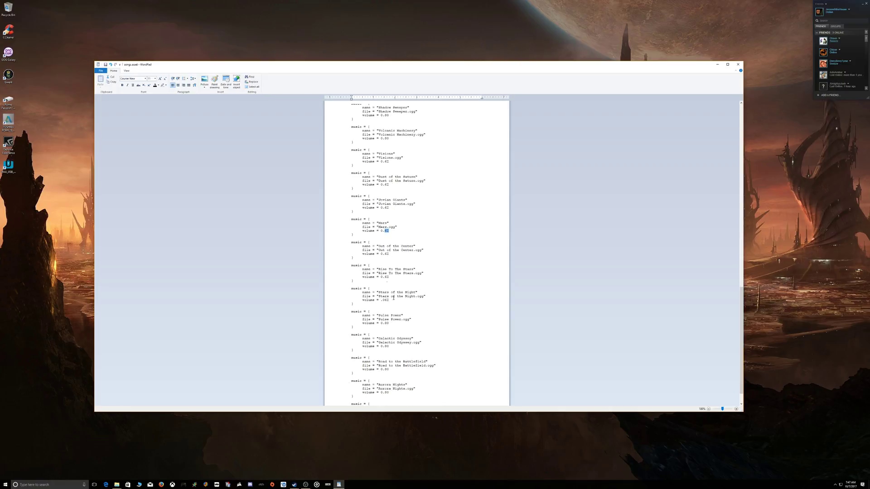
pyautogui.scroll(-2, 391, 395)
pyautogui.click(393, 394)
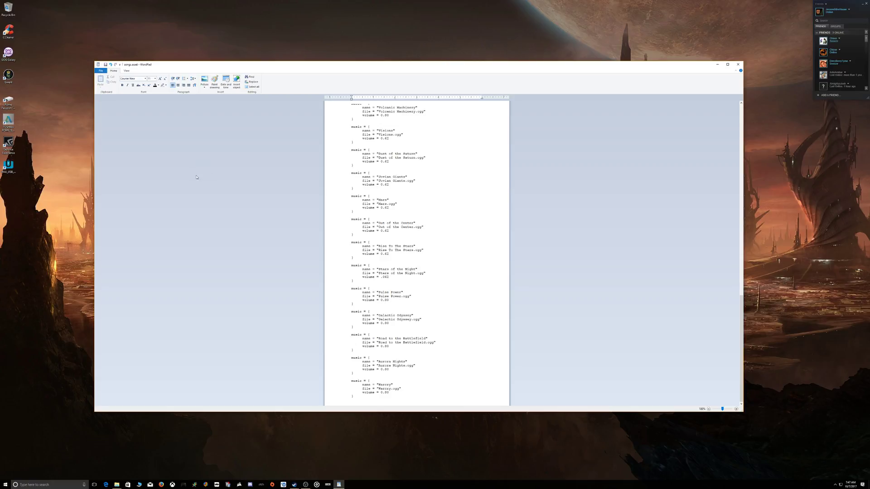
pyautogui.click(738, 65)
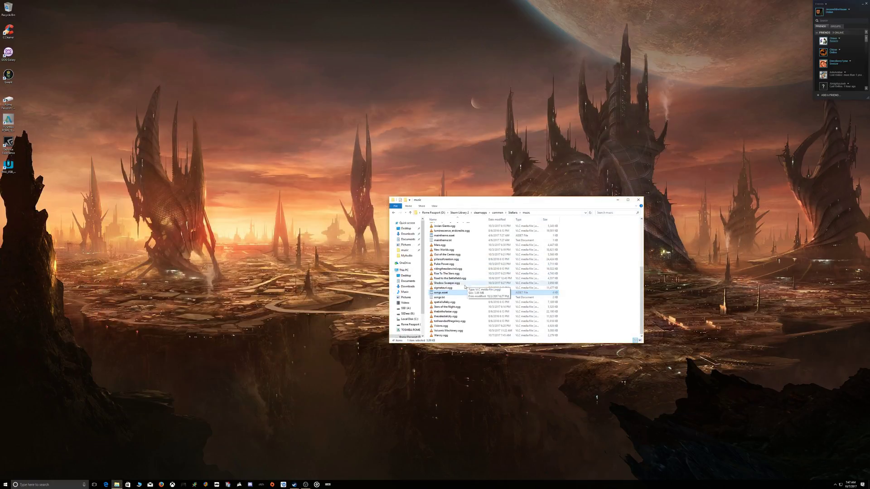
# - Append a song entry named 'Warcry' to the end of songs.txt, save it, and close Notepad
pyautogui.doubleClick(439, 298)
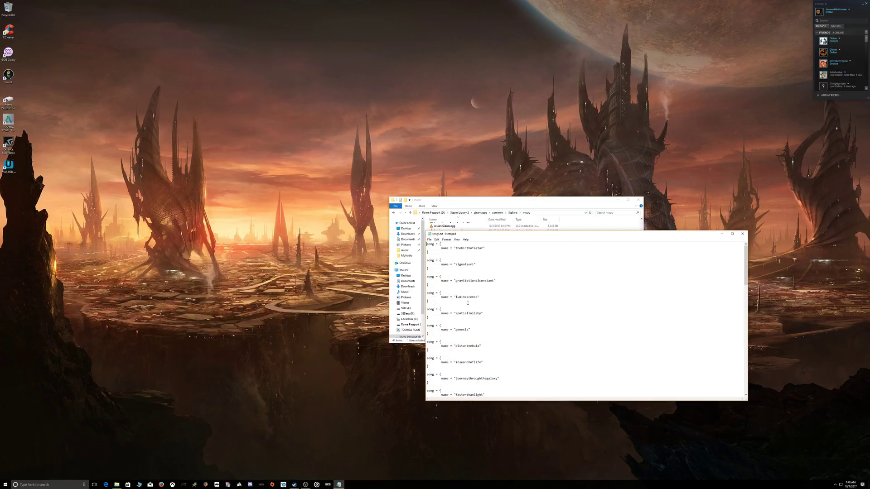
pyautogui.scroll(-8, 474, 305)
pyautogui.scroll(-10, 484, 334)
pyautogui.scroll(-10, 483, 339)
pyautogui.click(456, 390)
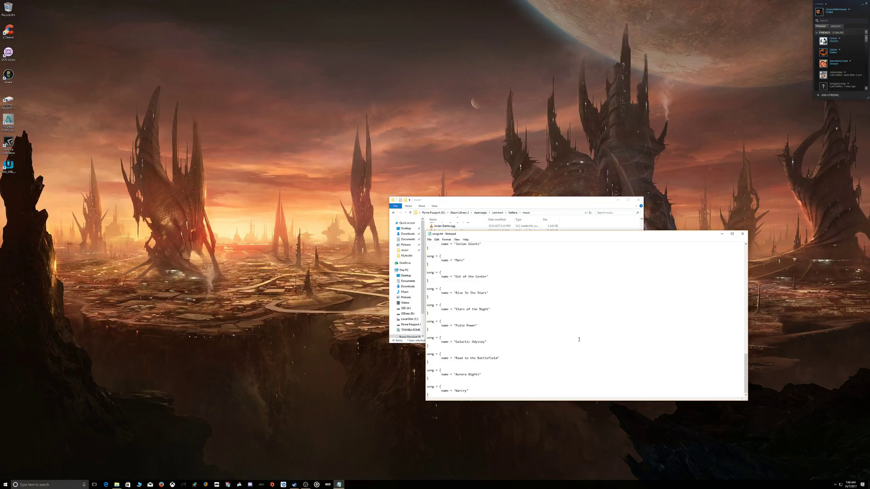
pyautogui.click(429, 240)
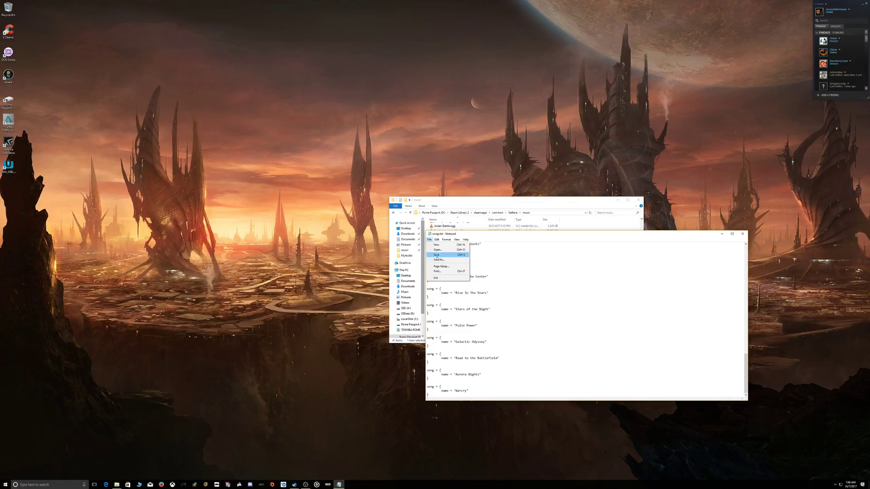
pyautogui.click(437, 256)
pyautogui.click(742, 234)
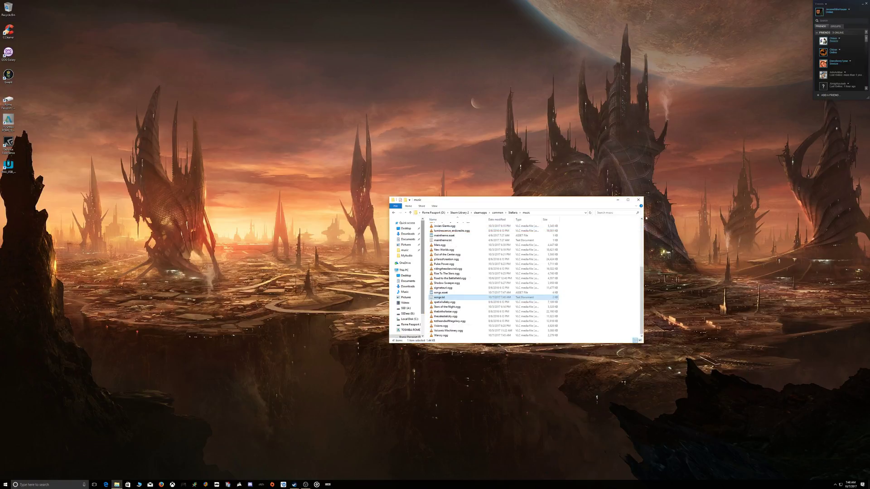
# - Close the music folder and launch Stellaris from the Steam library
pyautogui.click(638, 201)
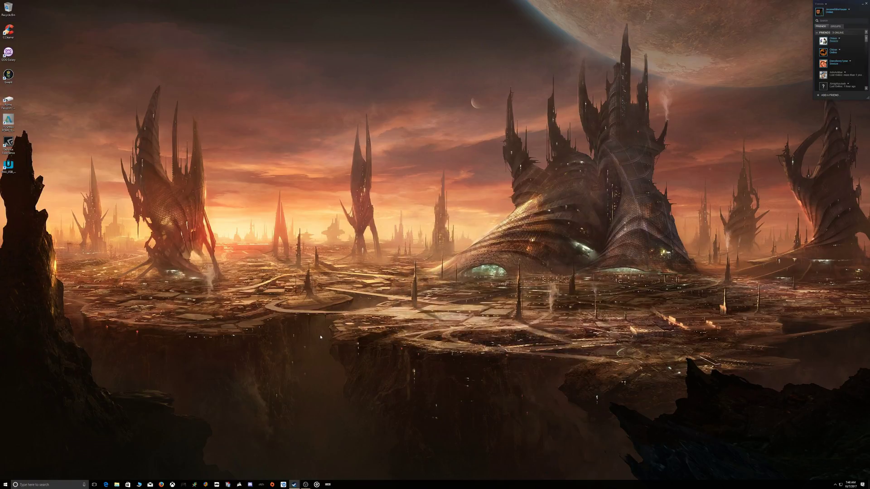
pyautogui.rightClick(294, 484)
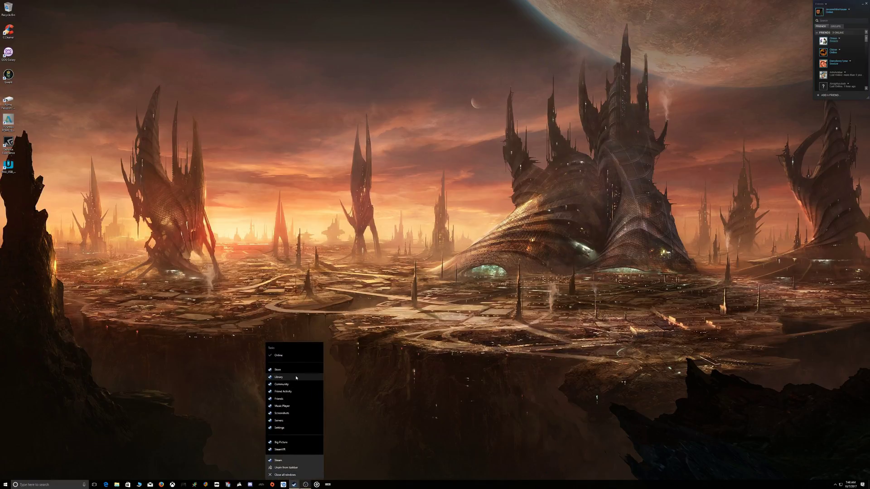
pyautogui.click(279, 377)
pyautogui.click(346, 140)
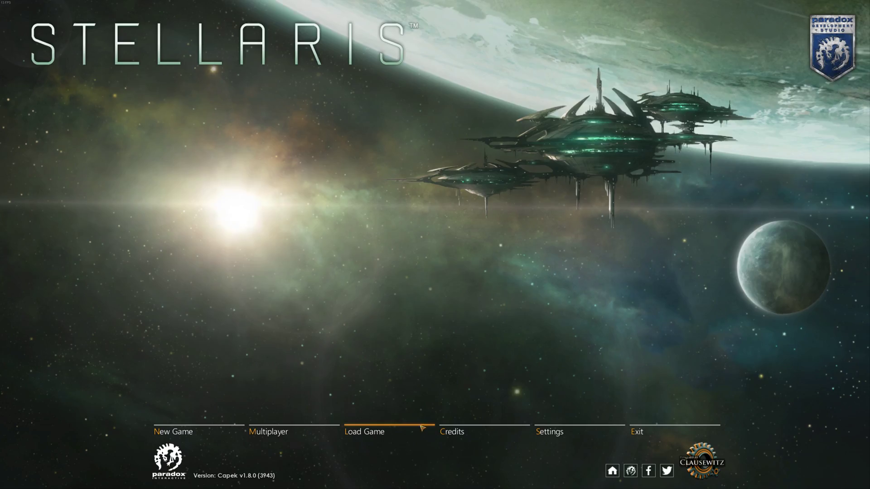
# - Load the latest Geth Concord save and open the Music Player over the galaxy map
pyautogui.click(364, 430)
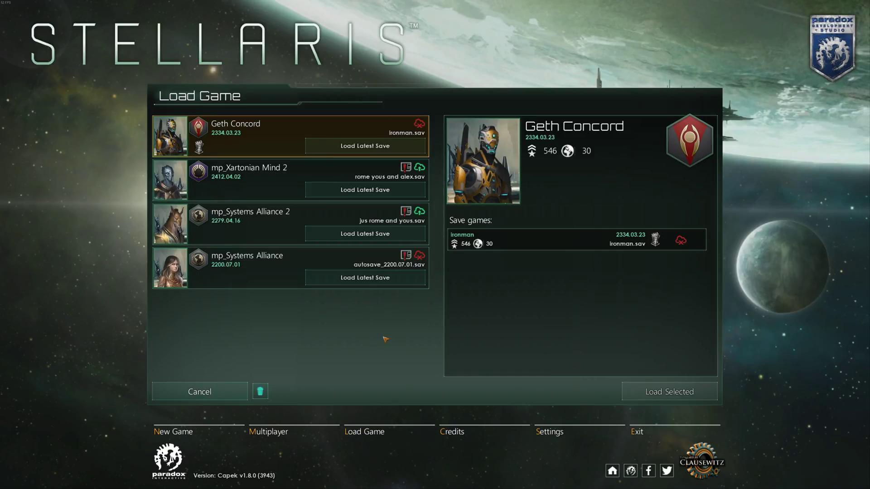
pyautogui.click(352, 143)
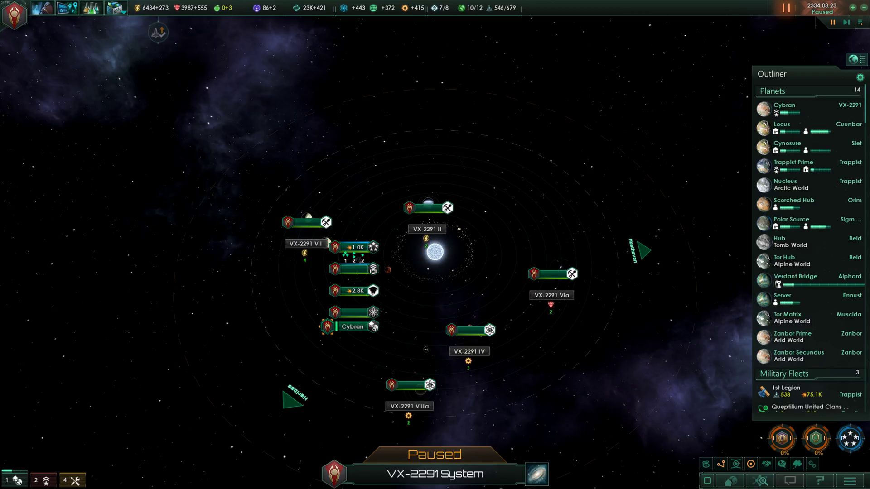
pyautogui.scroll(-5, 575, 367)
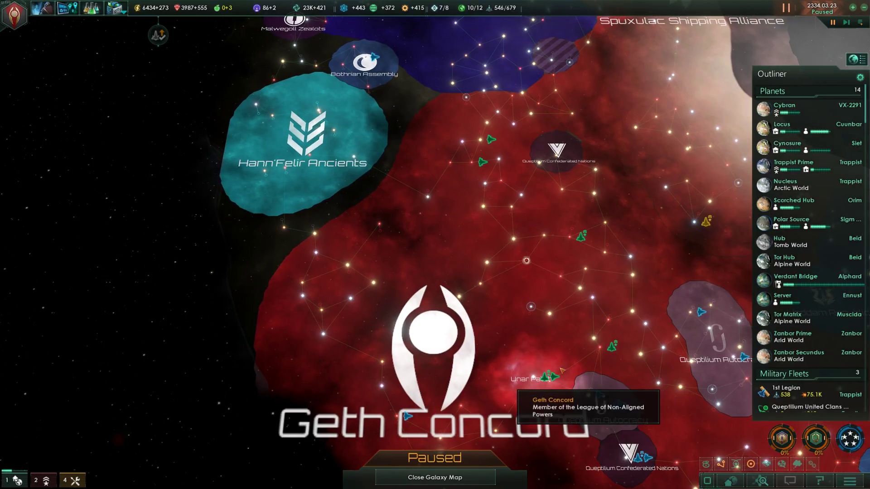
pyautogui.press('d')
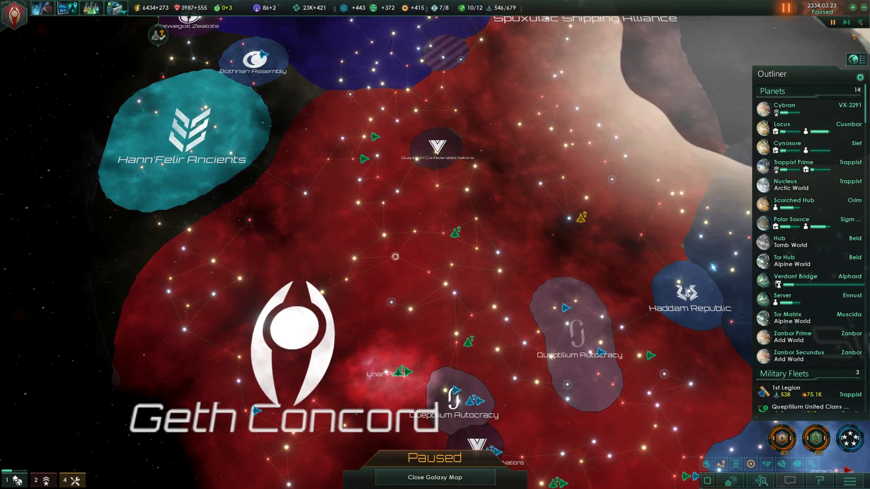
pyautogui.click(860, 22)
pyautogui.scroll(-2, 505, 287)
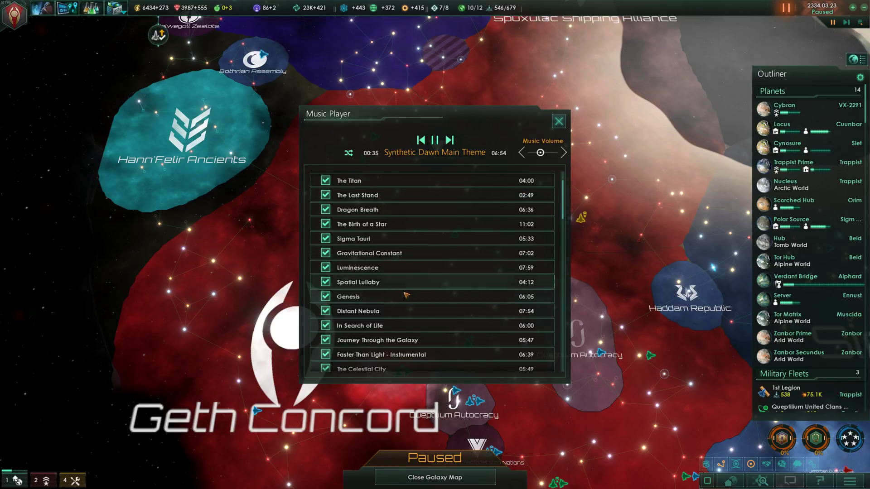
# - Lower the music volume slightly and play the new Warcry track (02:25)
pyautogui.moveTo(540, 152); pyautogui.dragTo(535, 153)
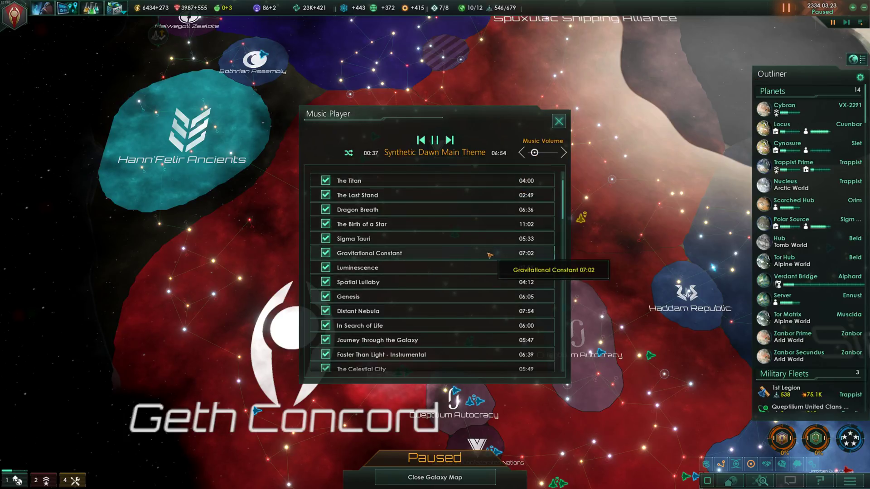
pyautogui.scroll(-4, 488, 263)
pyautogui.scroll(-8, 474, 289)
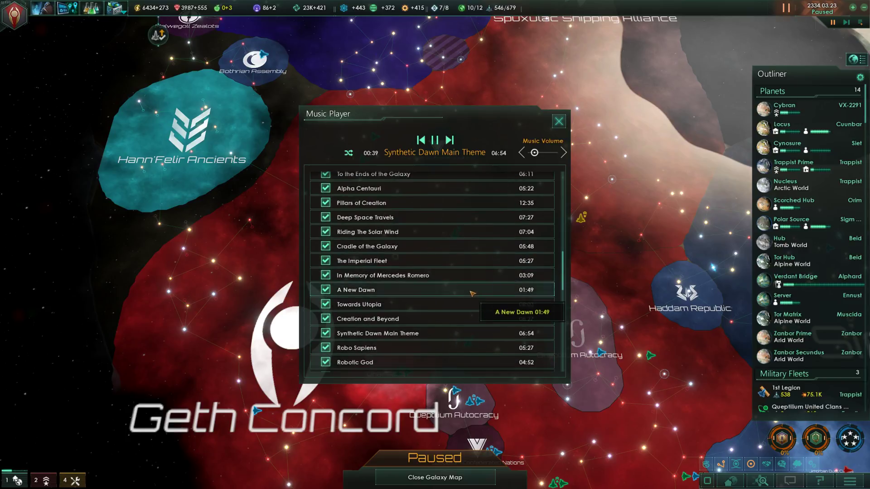
pyautogui.scroll(-4, 441, 321)
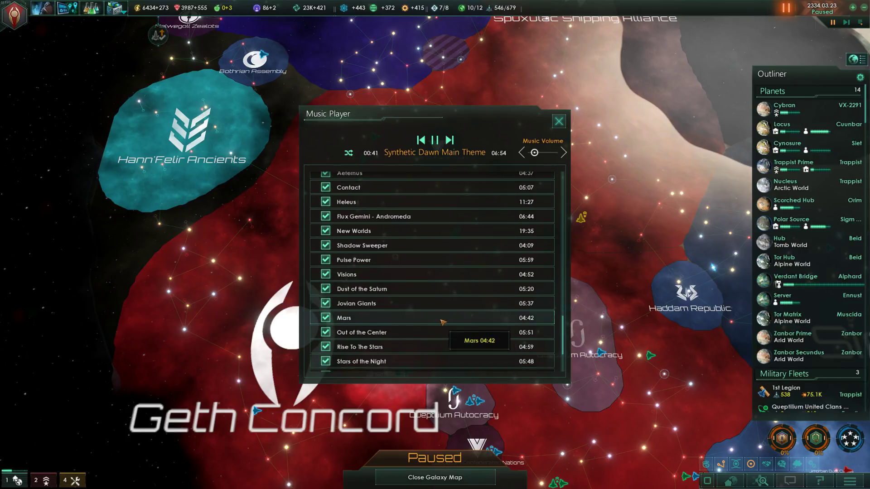
pyautogui.click(350, 366)
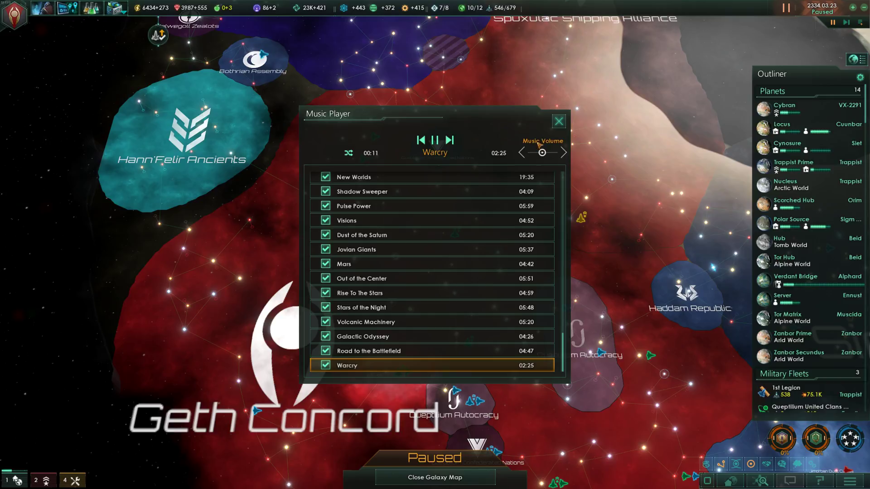
# - Switch playback to New Worlds, then to Heleus
pyautogui.scroll(3, 368, 263)
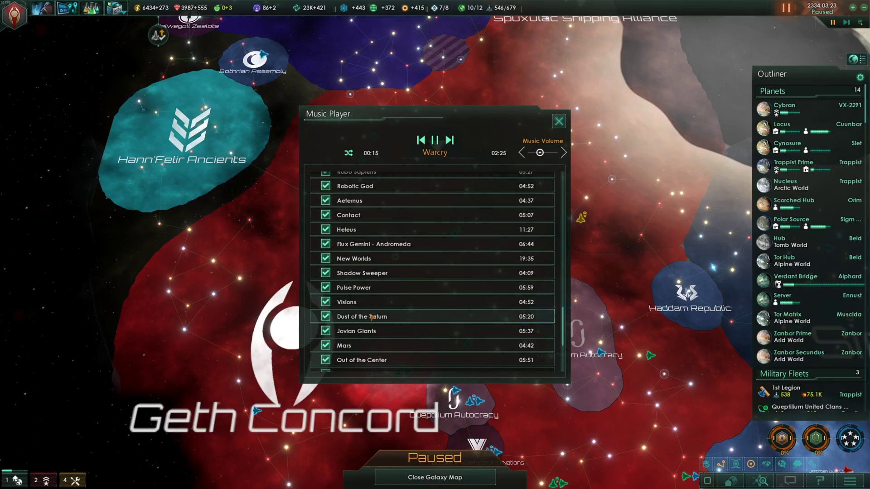
pyautogui.scroll(1, 374, 323)
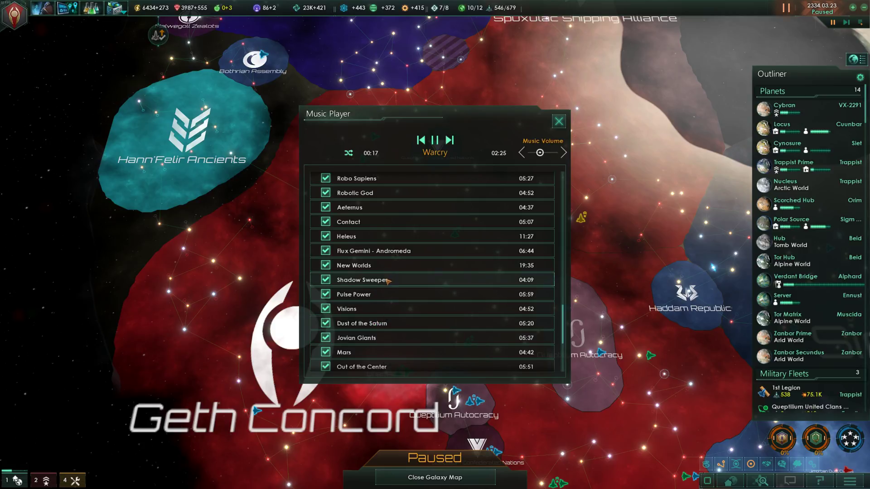
pyautogui.scroll(-1, 399, 338)
pyautogui.scroll(-3, 400, 338)
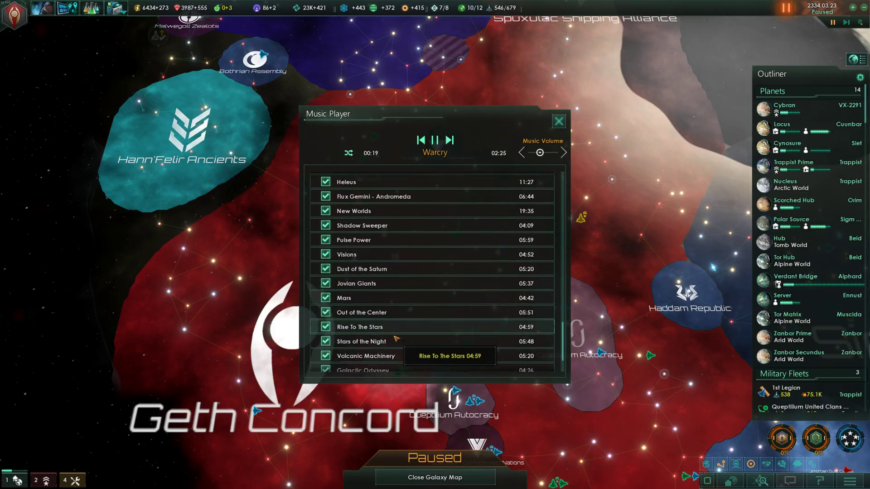
pyautogui.scroll(4, 397, 335)
pyautogui.scroll(1, 396, 335)
pyautogui.click(381, 257)
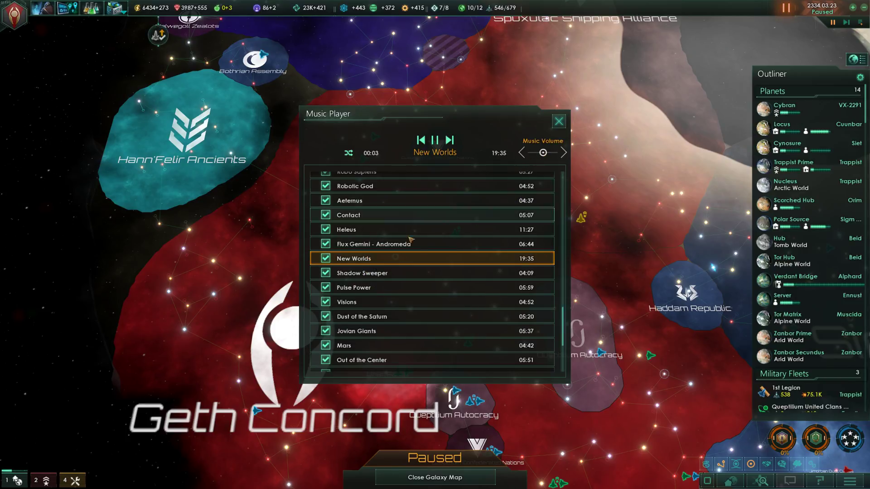
pyautogui.click(354, 232)
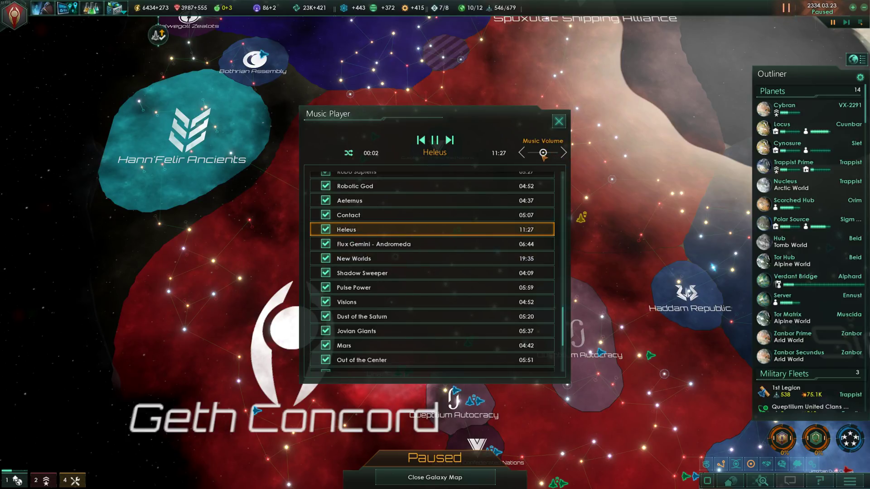